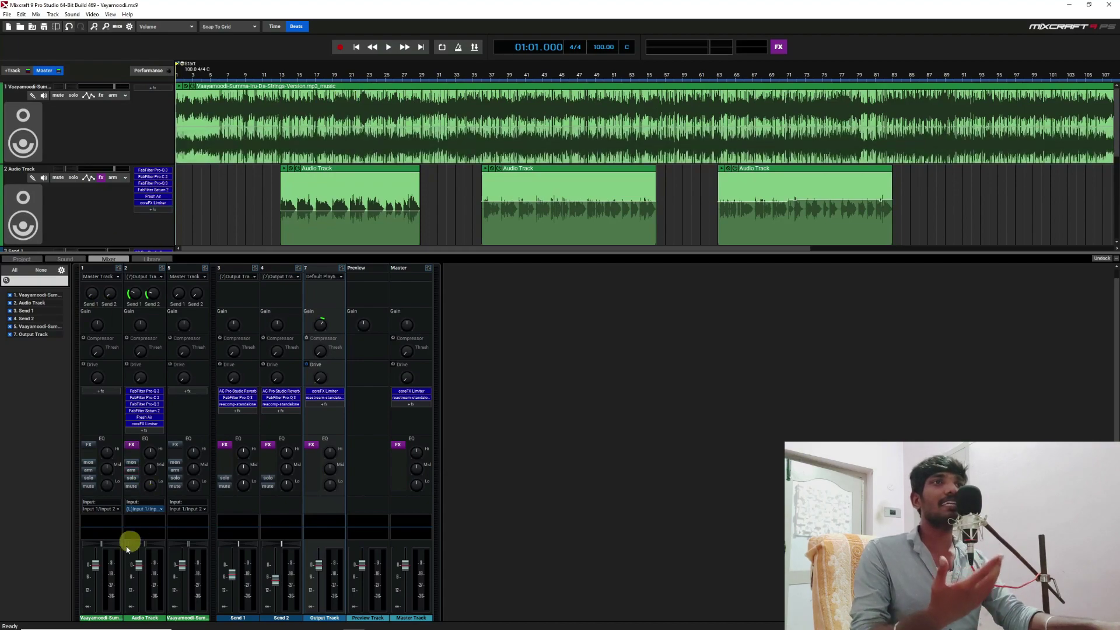
# Step: Play a short passage of the song starting from measure 9 and stop playback
pyautogui.click(134, 137)
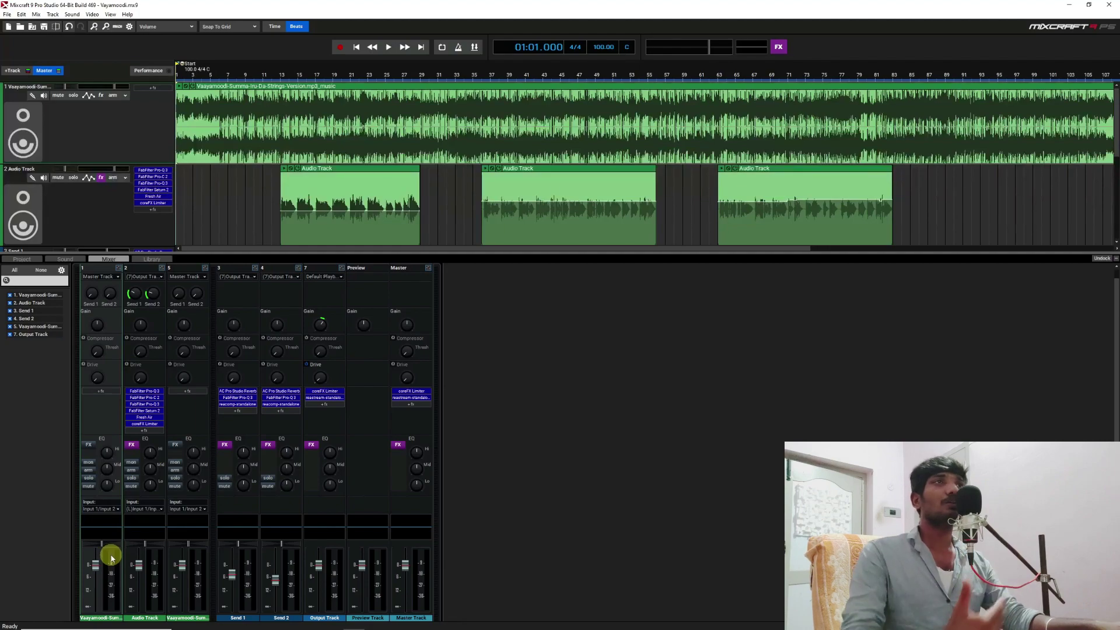
pyautogui.click(245, 73)
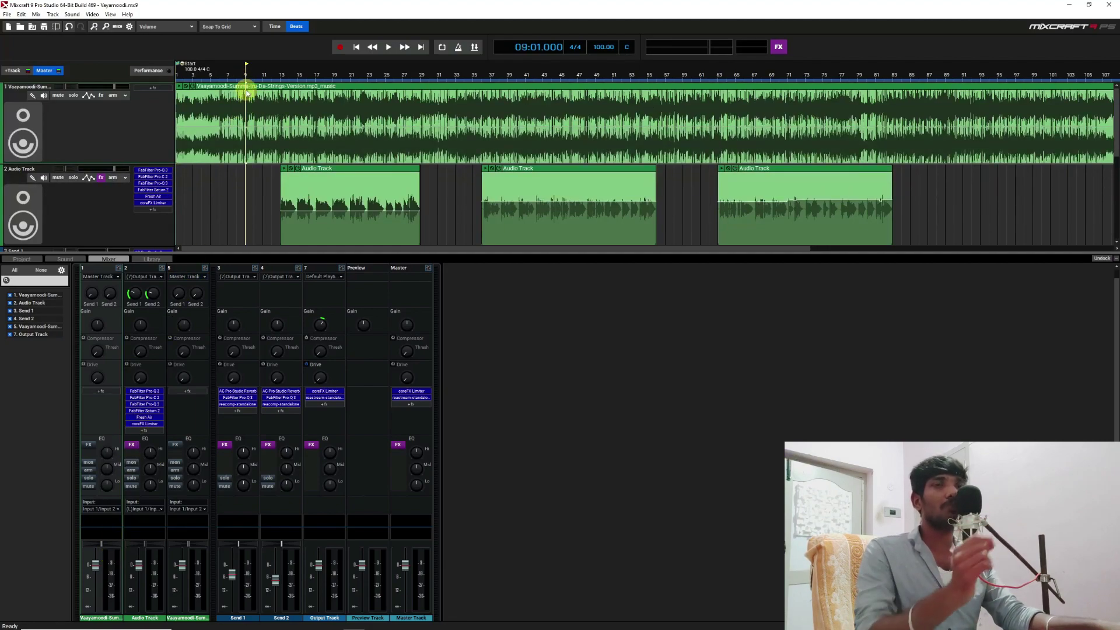
pyautogui.click(246, 88)
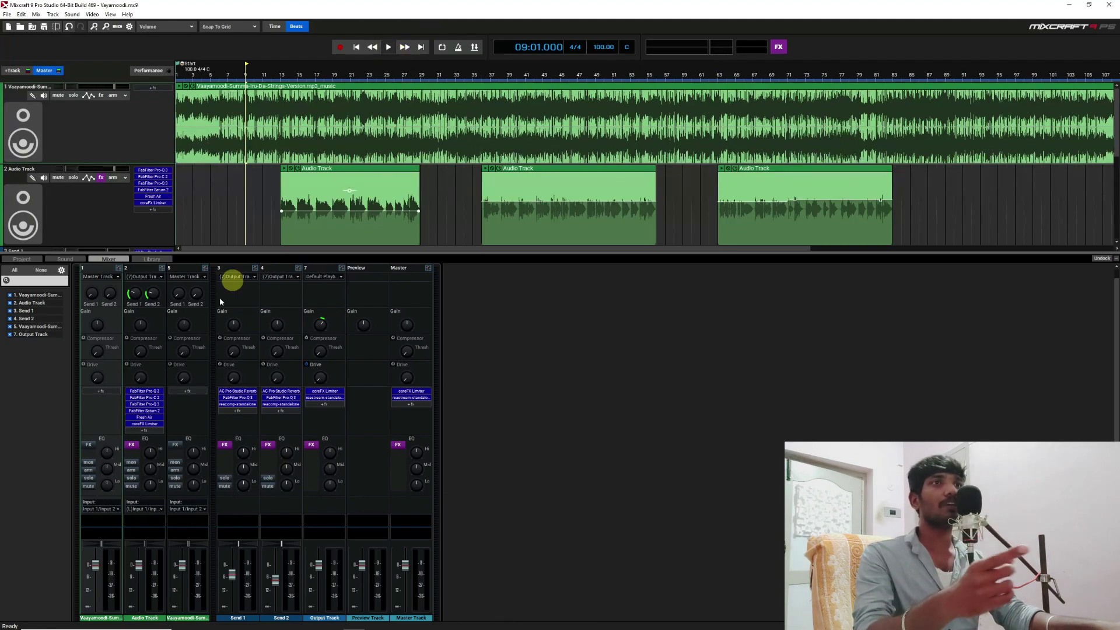
pyautogui.click(388, 46)
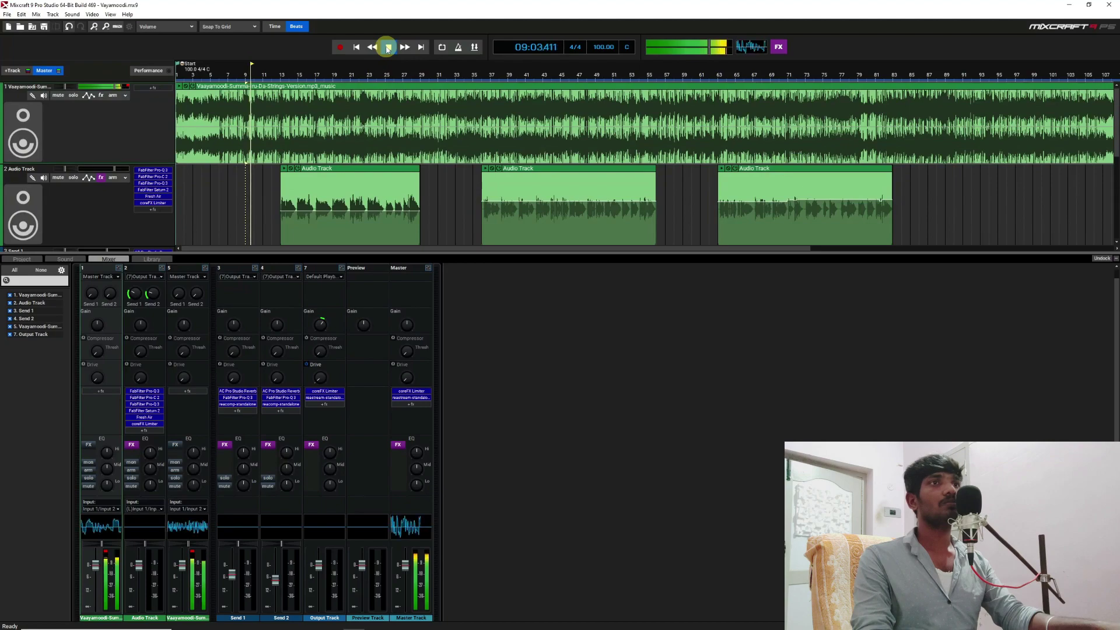
pyautogui.click(388, 47)
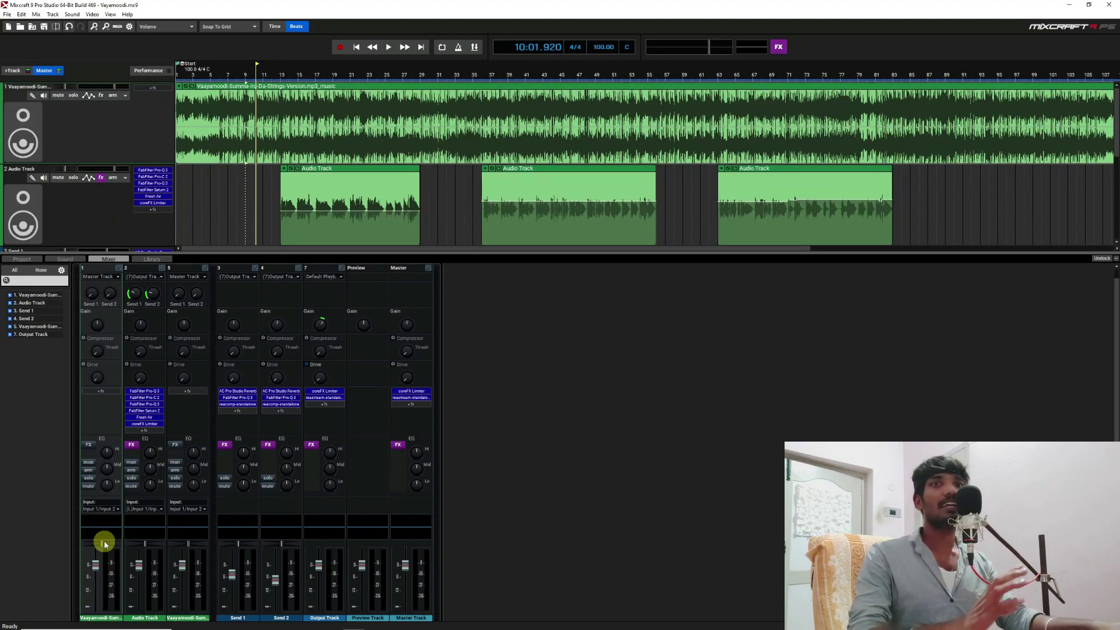
# Step: Examine the EQ curve of the first FabFilter Pro-Q 3 on Audio Track 2 and close the plug-in
pyautogui.click(101, 228)
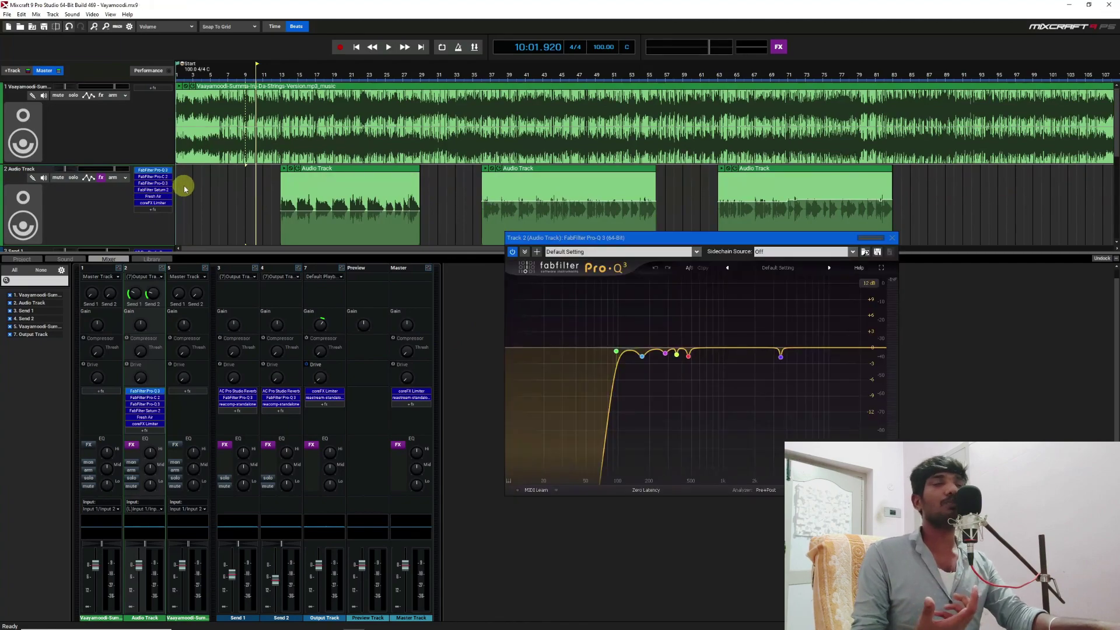
pyautogui.moveTo(674, 242); pyautogui.dragTo(579, 194)
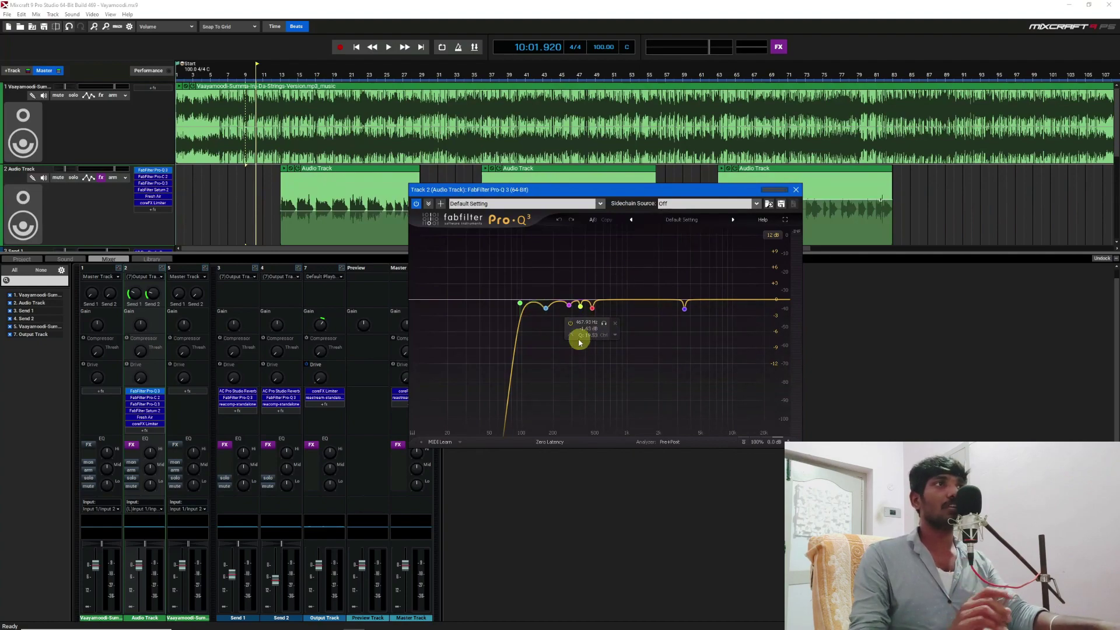
pyautogui.click(796, 190)
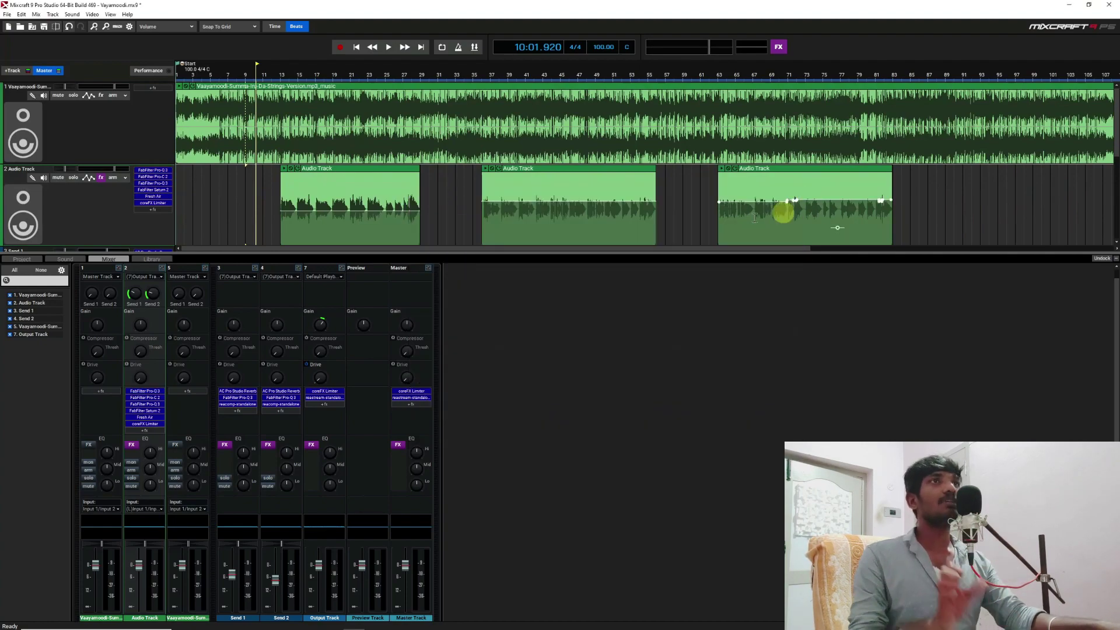
# Step: Examine the FabFilter Pro-C 2 compressor settings on Audio Track 2, including the wet gain, and close the plug-in
pyautogui.doubleClick(147, 177)
pyautogui.moveTo(639, 229); pyautogui.dragTo(513, 205)
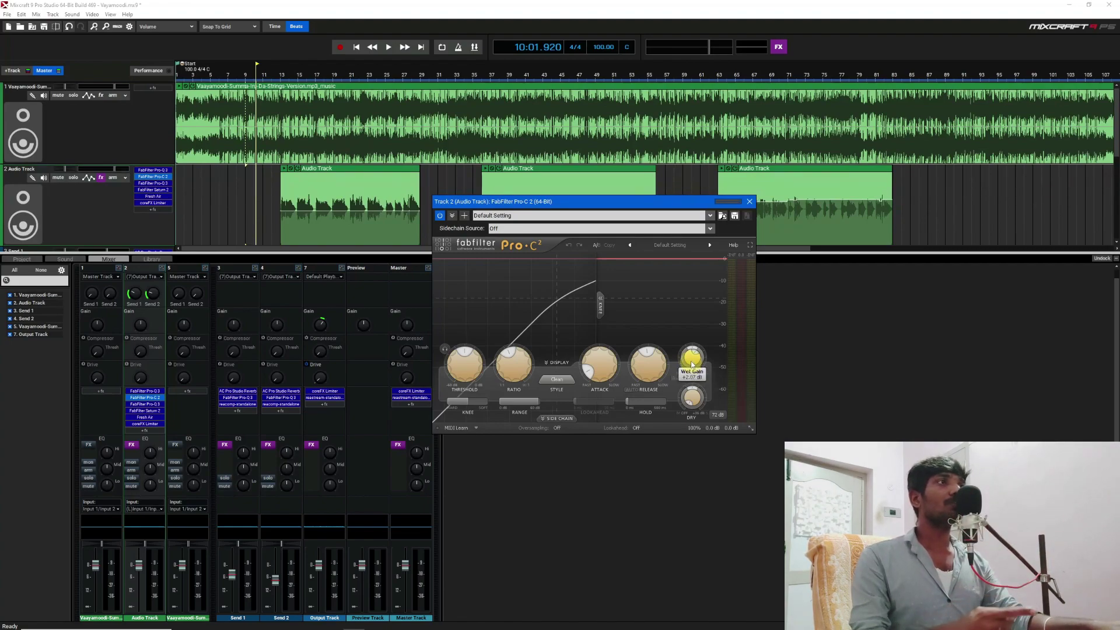
pyautogui.moveTo(696, 364)
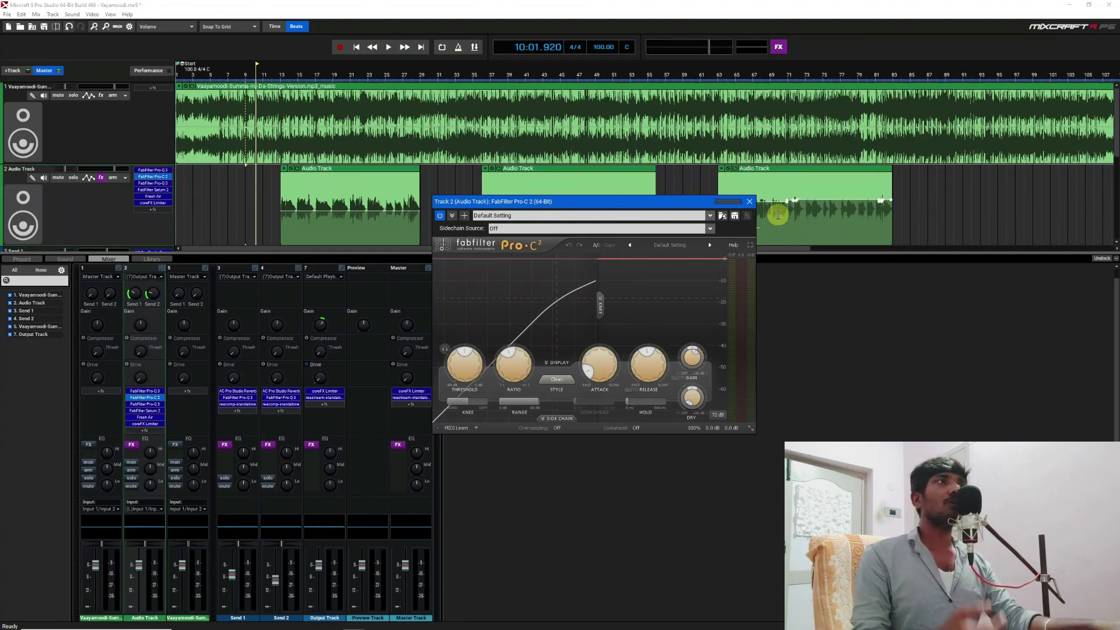
pyautogui.click(749, 205)
# Step: Examine the second FabFilter Pro-Q 3 and the Saturn 2 band settings on Audio Track 2, closing each plug-in
pyautogui.doubleClick(153, 183)
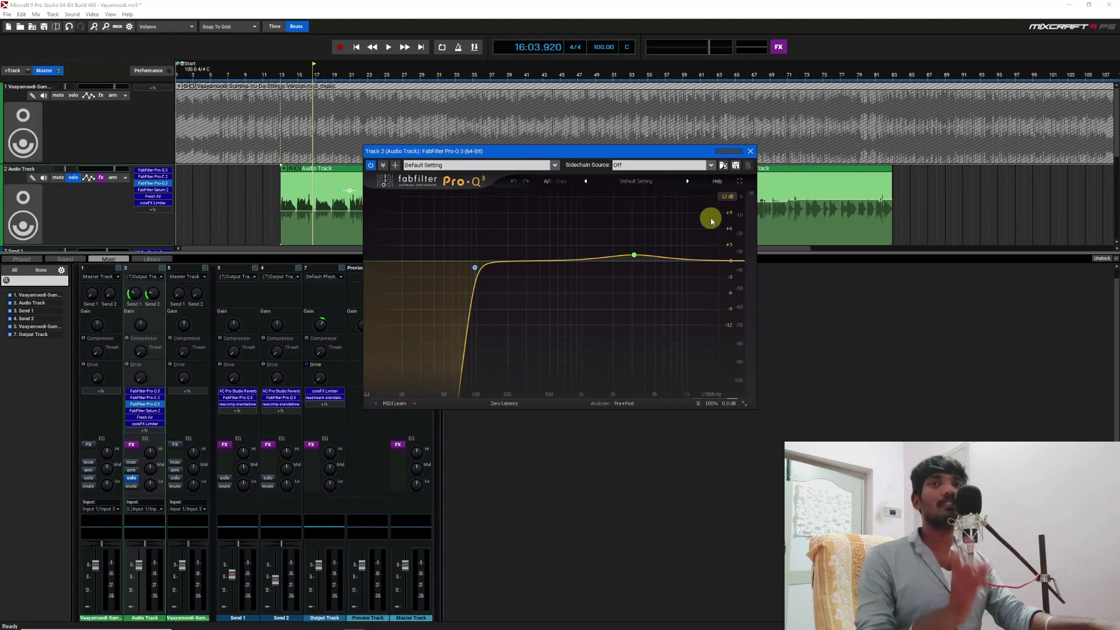
pyautogui.click(749, 154)
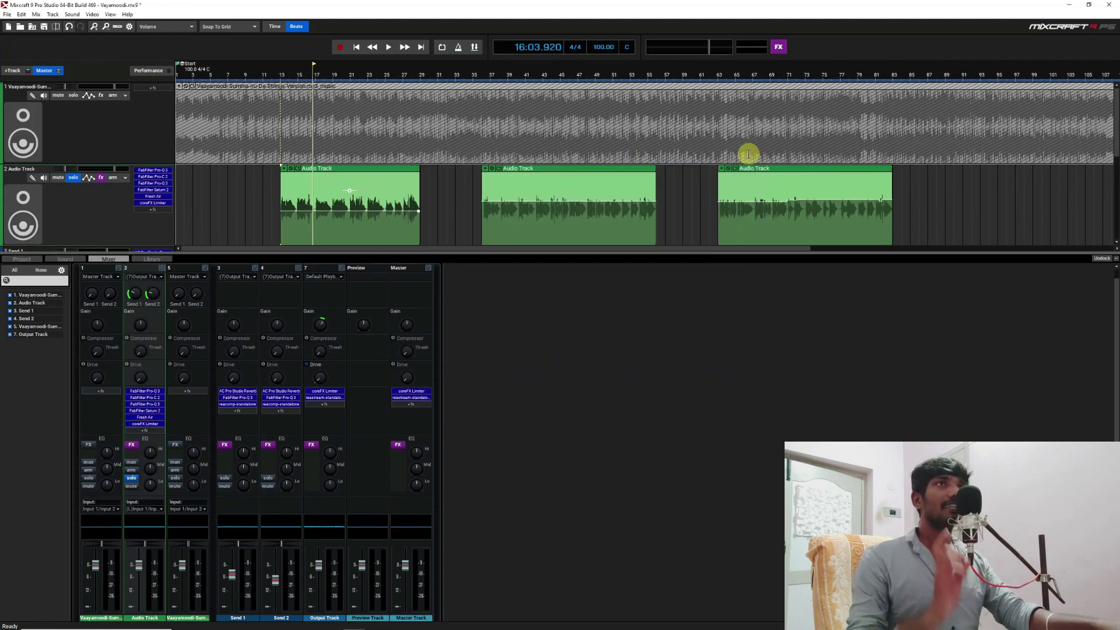
pyautogui.click(164, 192)
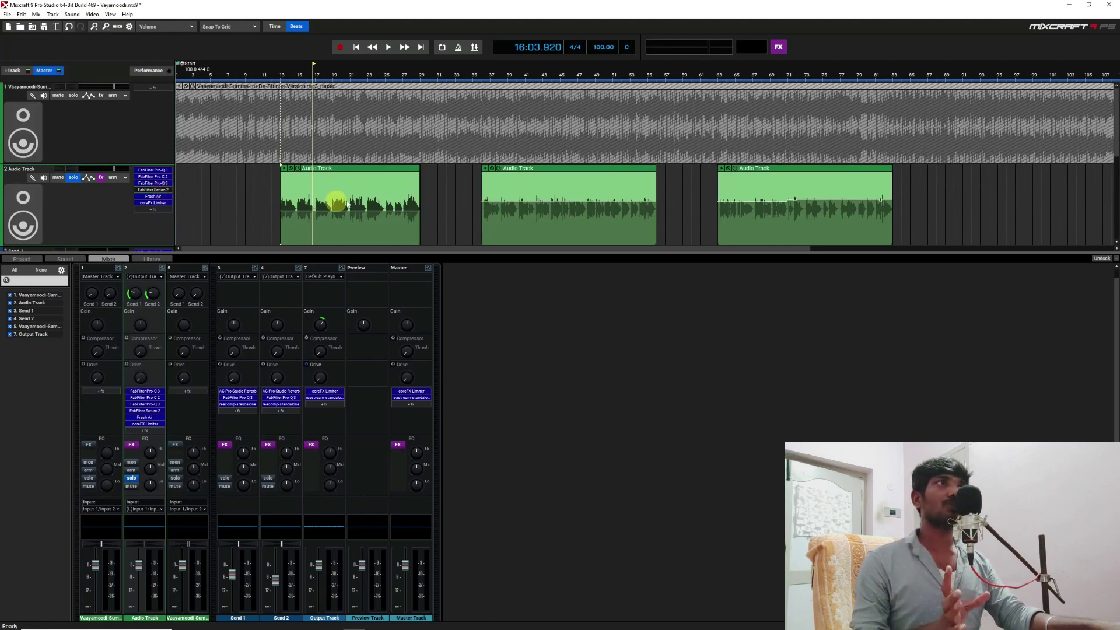
pyautogui.moveTo(543, 166); pyautogui.dragTo(520, 156)
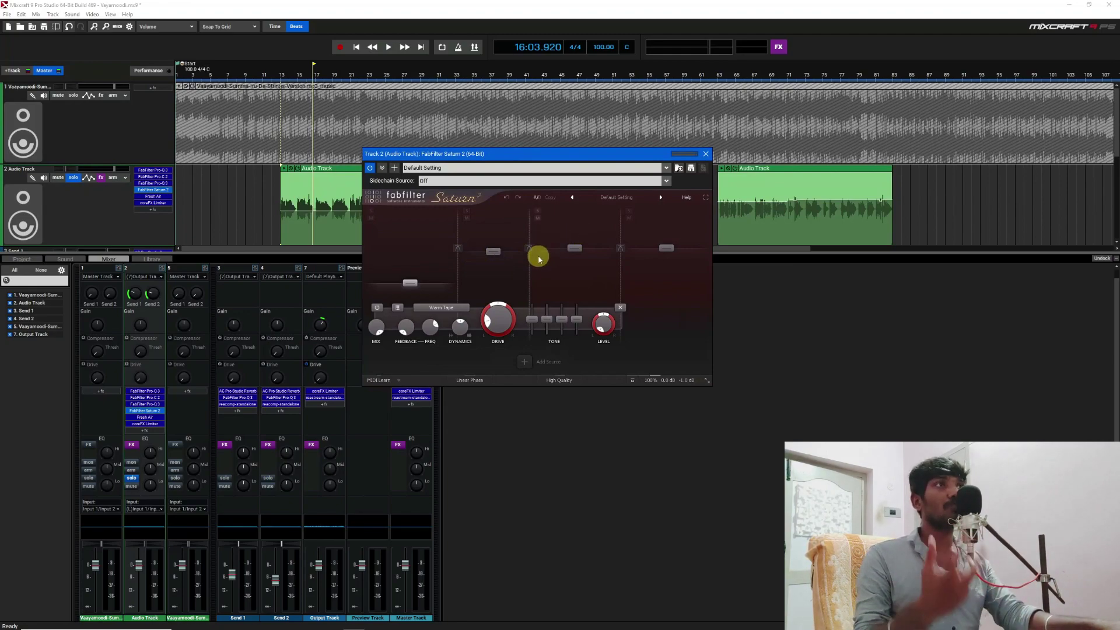
pyautogui.moveTo(455, 290)
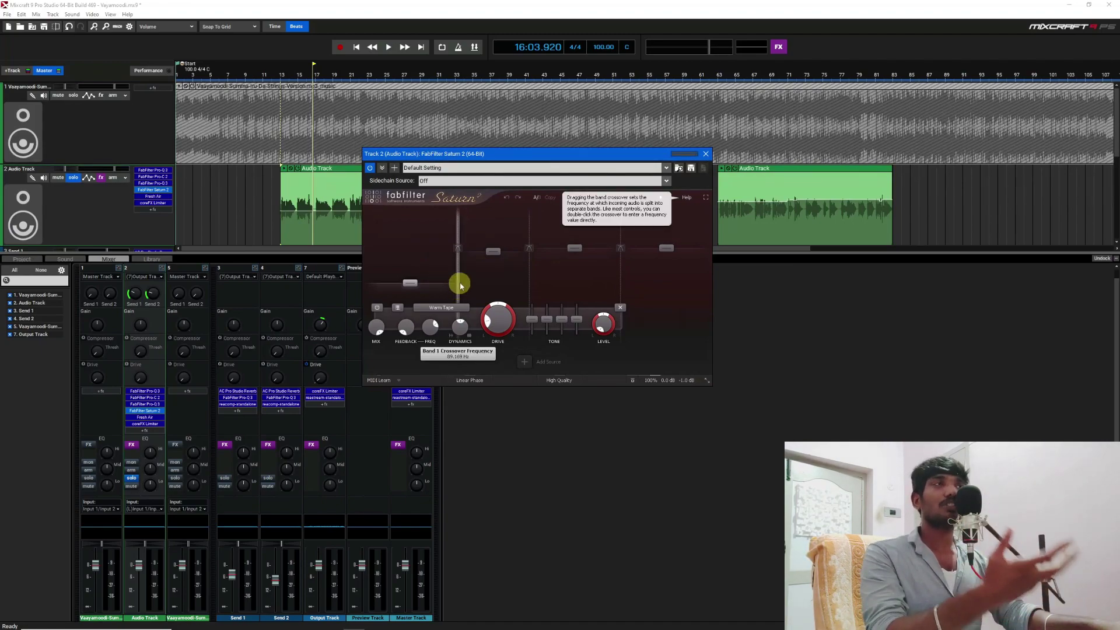
pyautogui.click(707, 154)
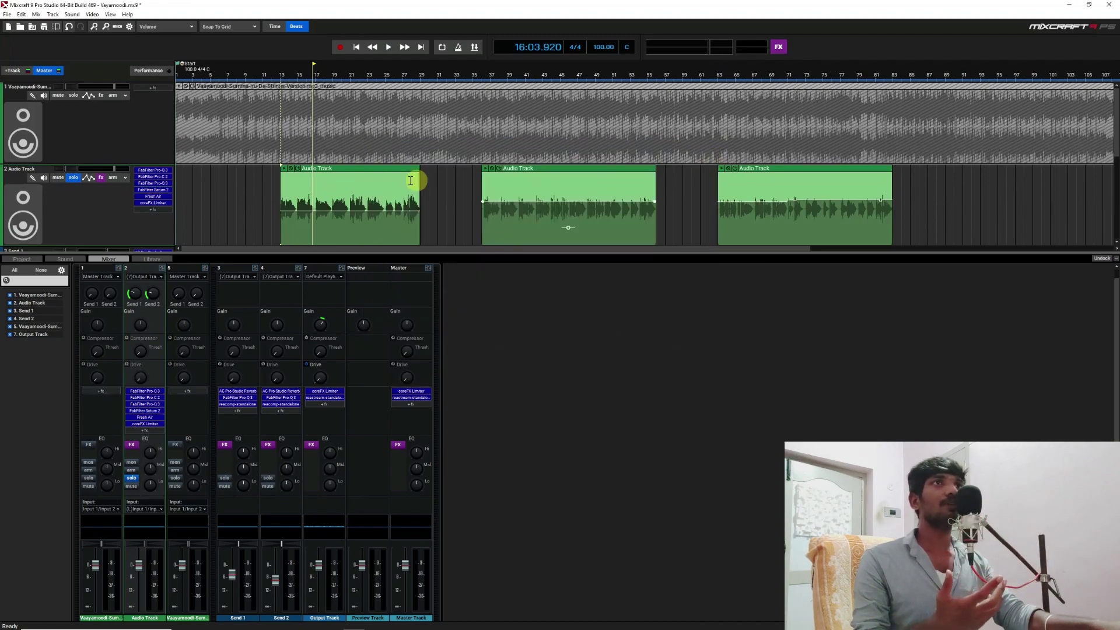
# Step: Examine the Fresh Air settings on Audio Track 2, turn off the track's solo and close the plug-in
pyautogui.click(161, 199)
pyautogui.moveTo(635, 222); pyautogui.dragTo(566, 229)
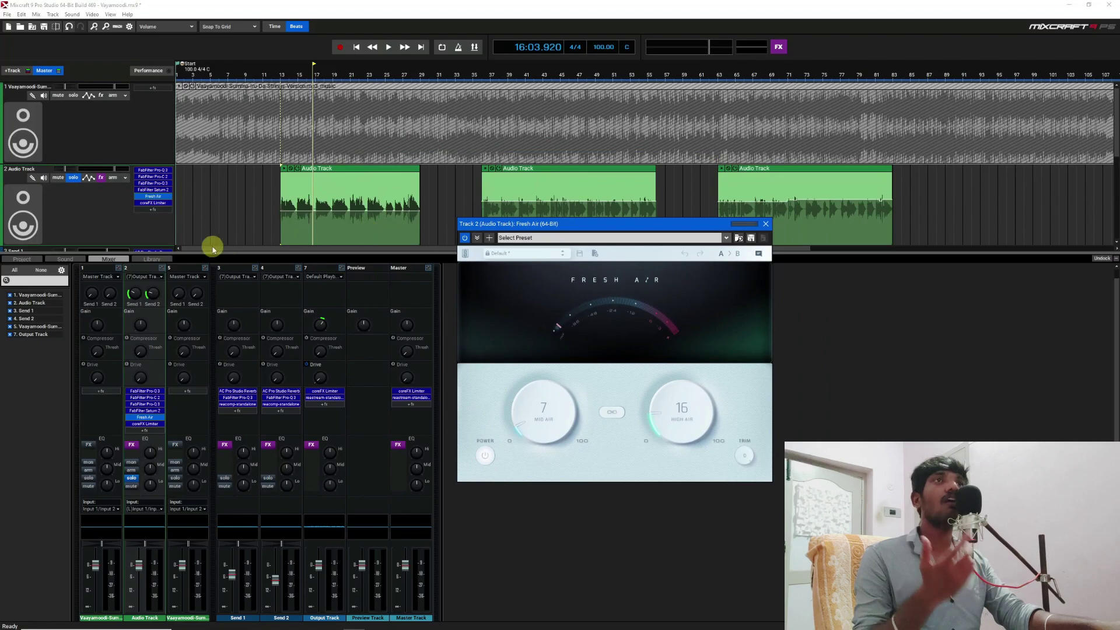
pyautogui.click(73, 177)
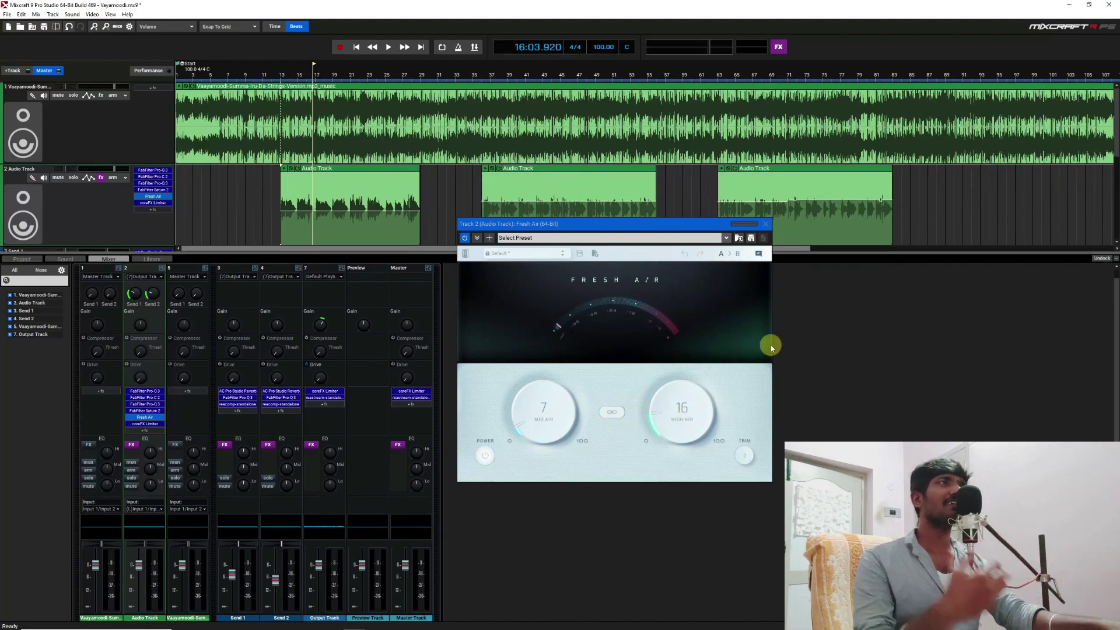
pyautogui.click(766, 223)
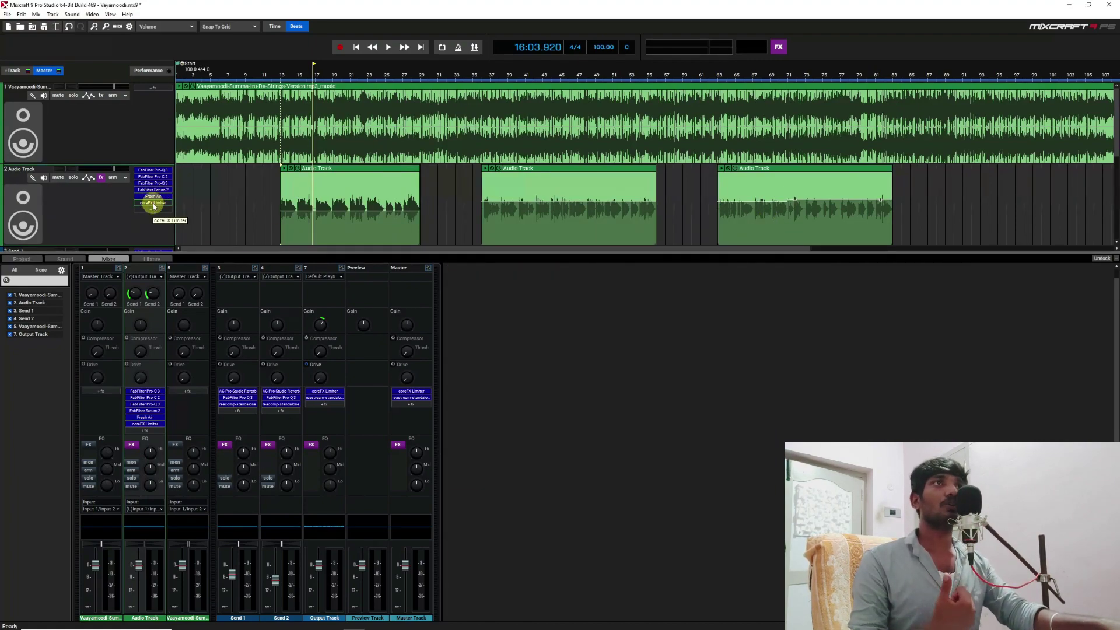
# Step: Examine the coreFX Limiter settings on Audio Track 2, including gain, attack, release and ceiling, and close the plug-in
pyautogui.doubleClick(155, 204)
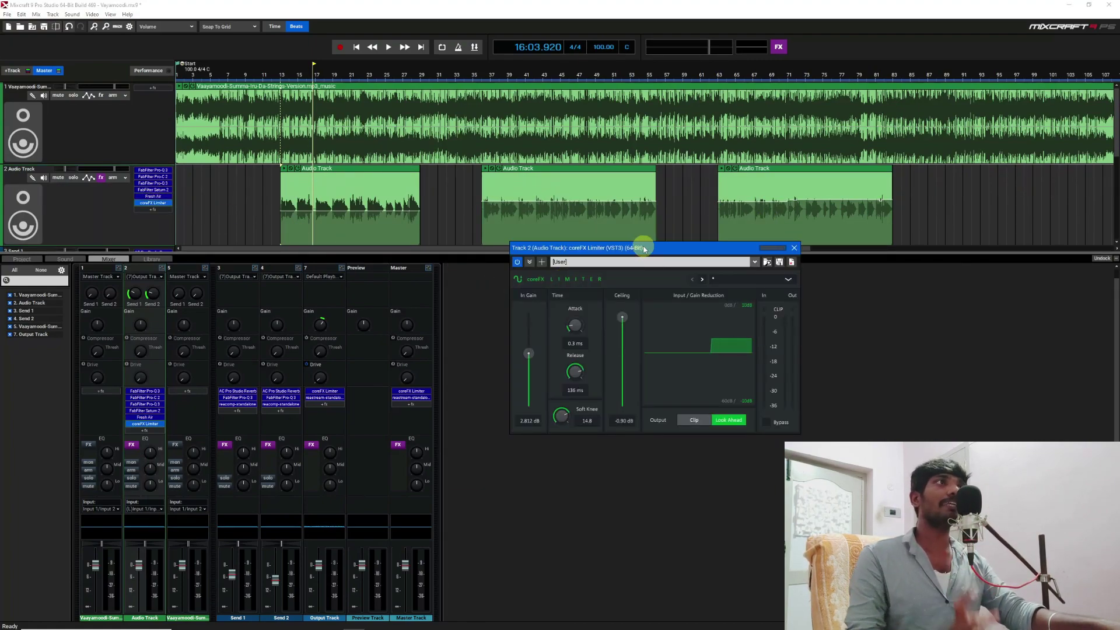
pyautogui.moveTo(641, 255); pyautogui.dragTo(601, 244)
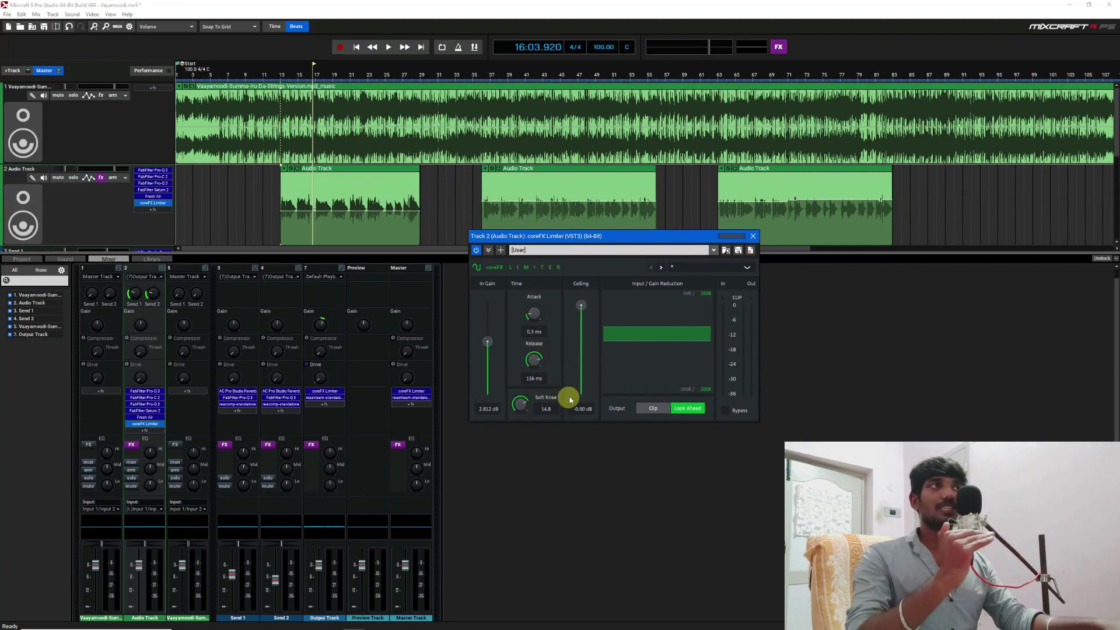
pyautogui.click(752, 237)
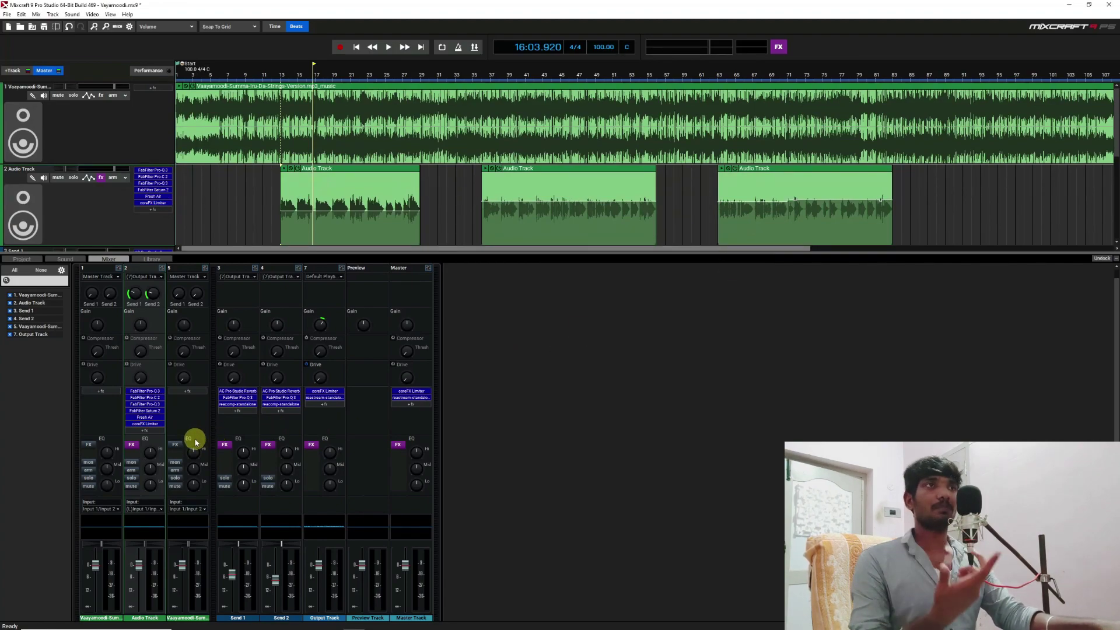
# Step: Examine the Send 1 and Send 2 channels and the Pro Studio Reverb settings on Send 1, and close the reverb
pyautogui.click(245, 424)
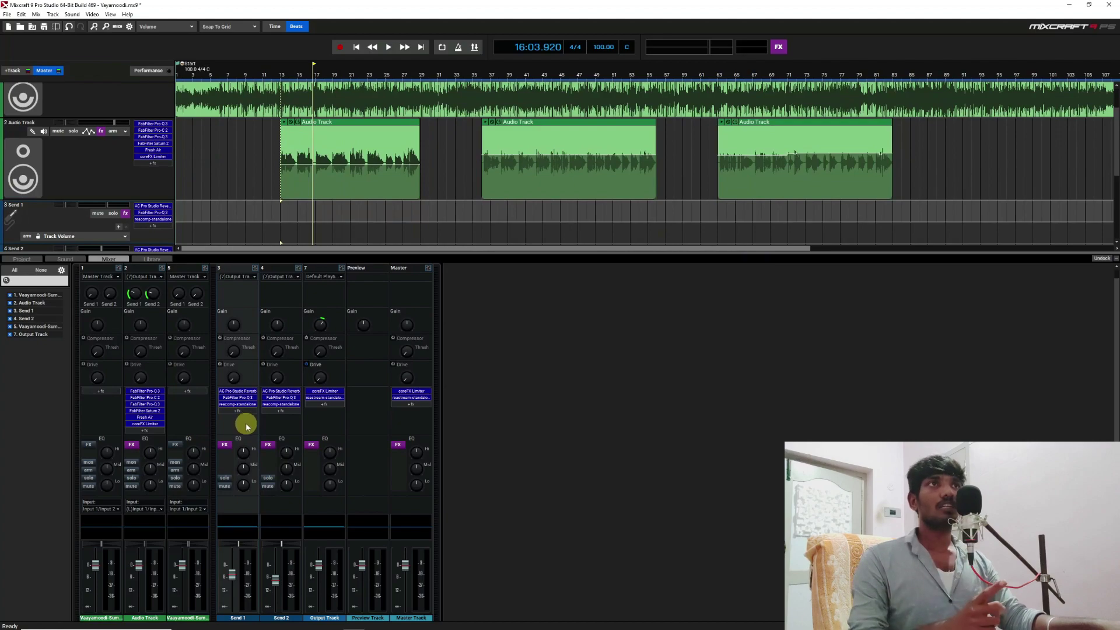
pyautogui.click(284, 426)
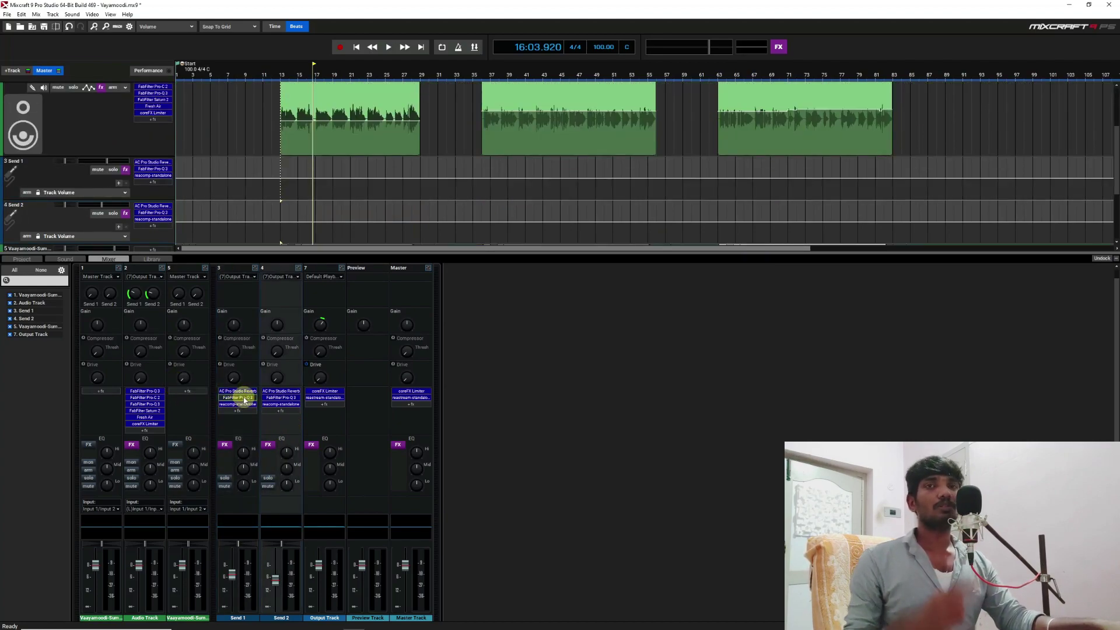
pyautogui.moveTo(142, 299)
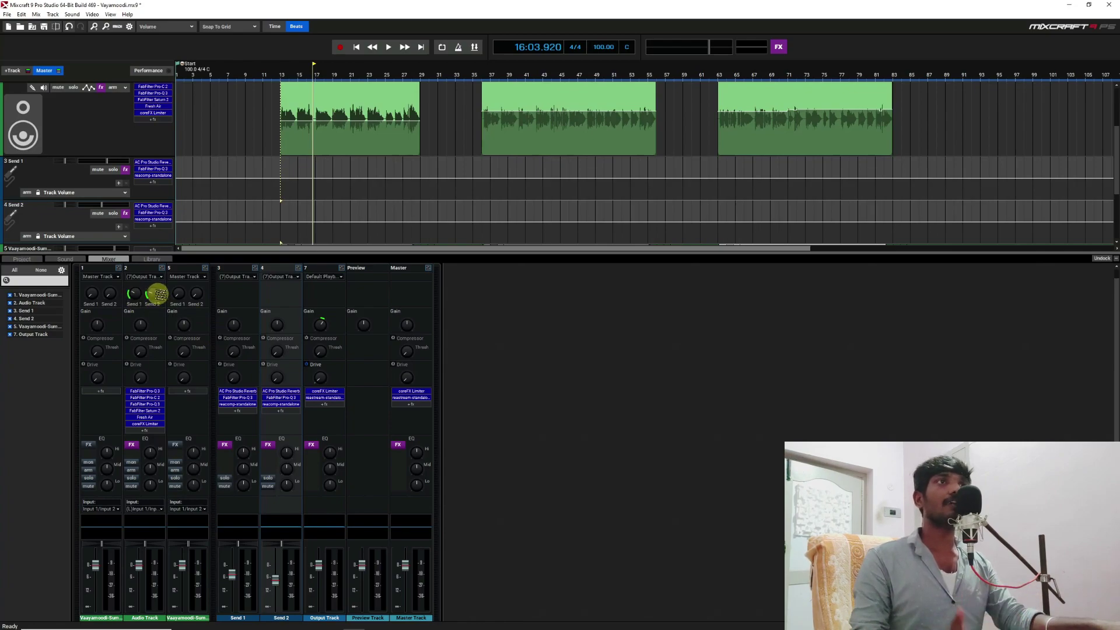
pyautogui.click(230, 419)
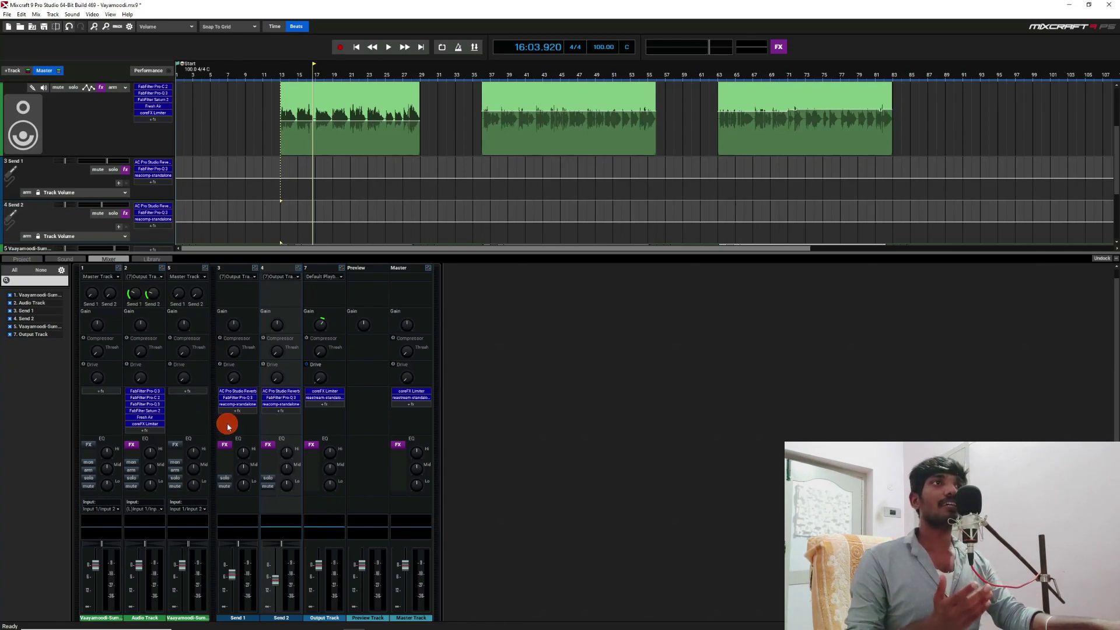
pyautogui.doubleClick(244, 392)
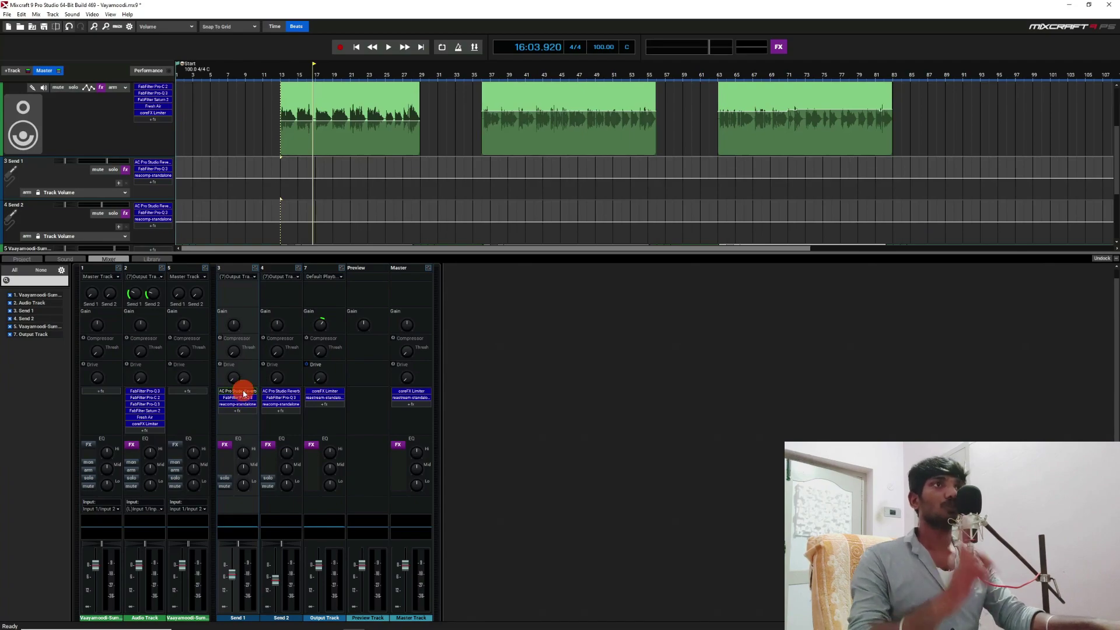
pyautogui.moveTo(517, 323); pyautogui.dragTo(496, 297)
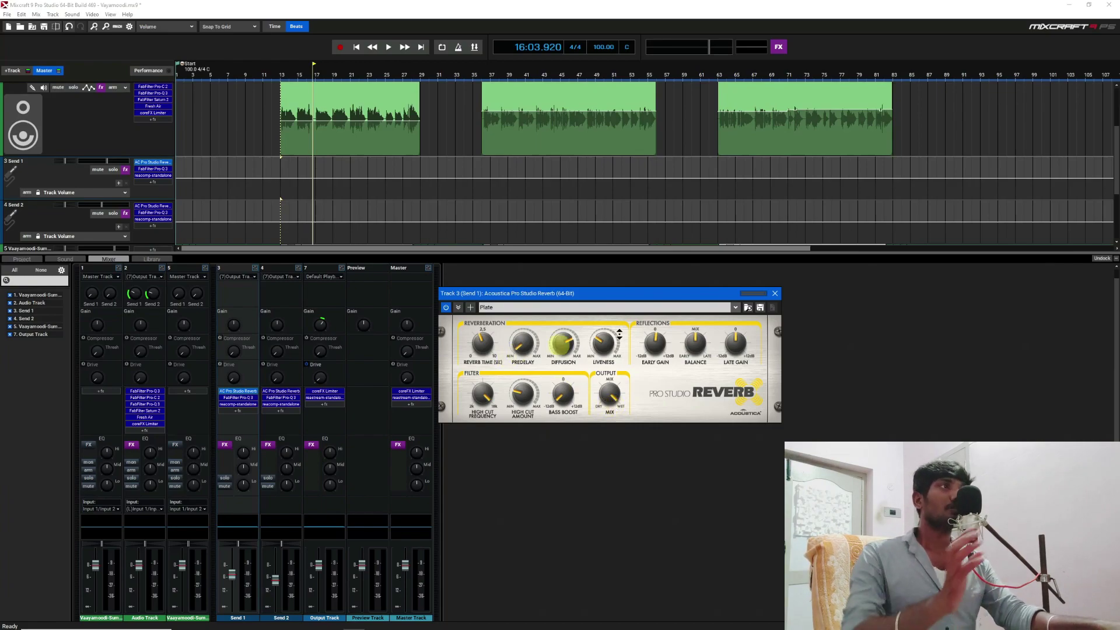
pyautogui.click(774, 296)
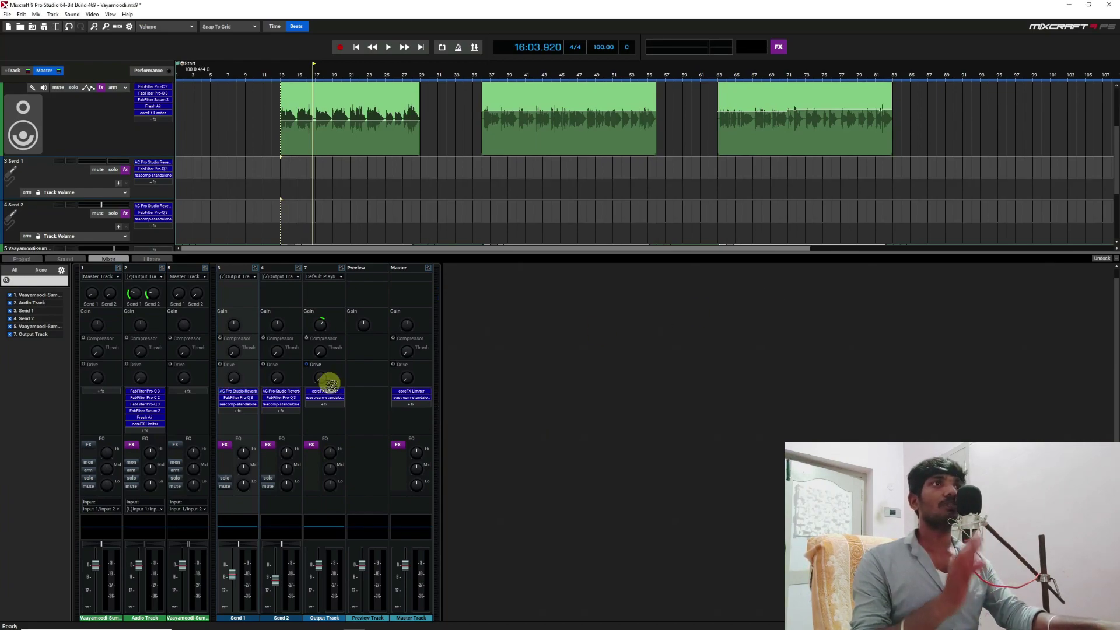
# Step: Examine the FabFilter Pro-Q 3 curve and the ReaComp sidechain compressor settings on Send 1, closing each plug-in
pyautogui.doubleClick(247, 400)
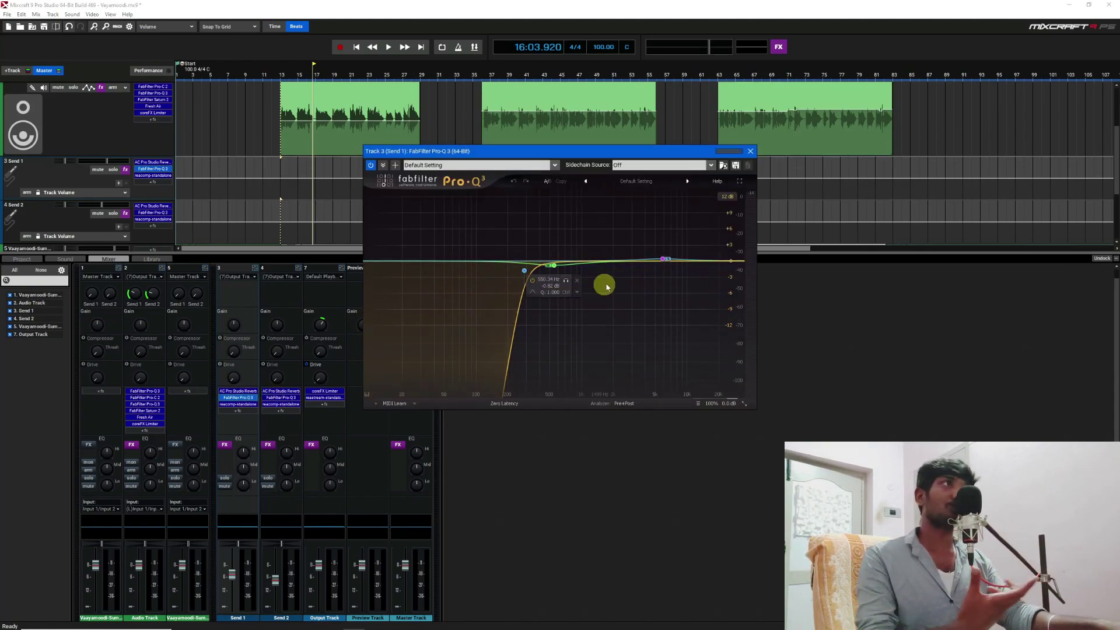
pyautogui.click(751, 151)
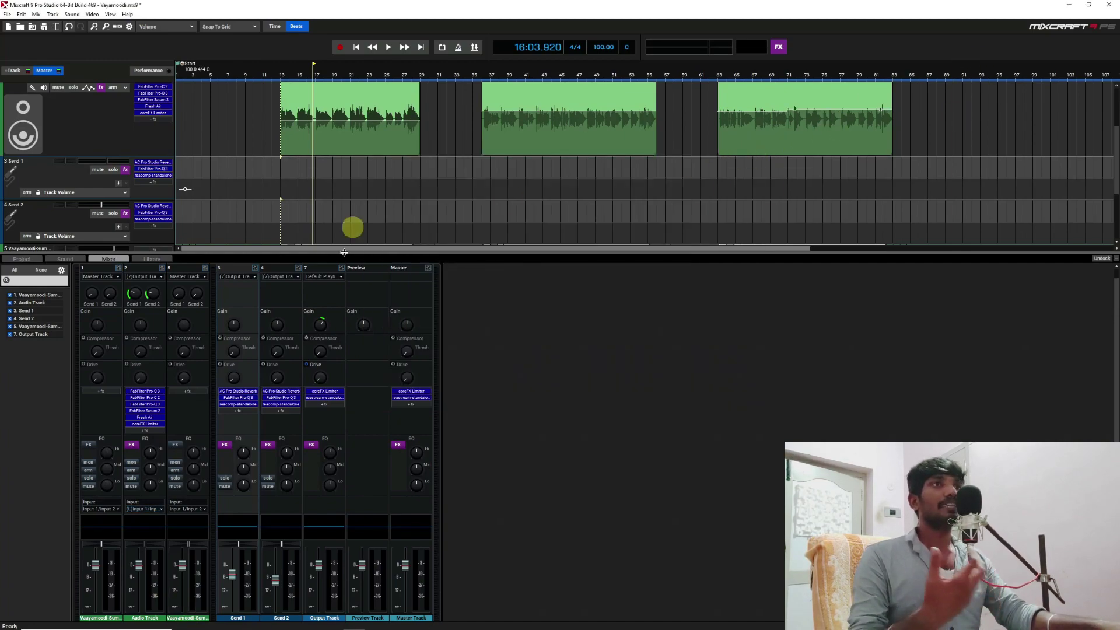
pyautogui.doubleClick(239, 404)
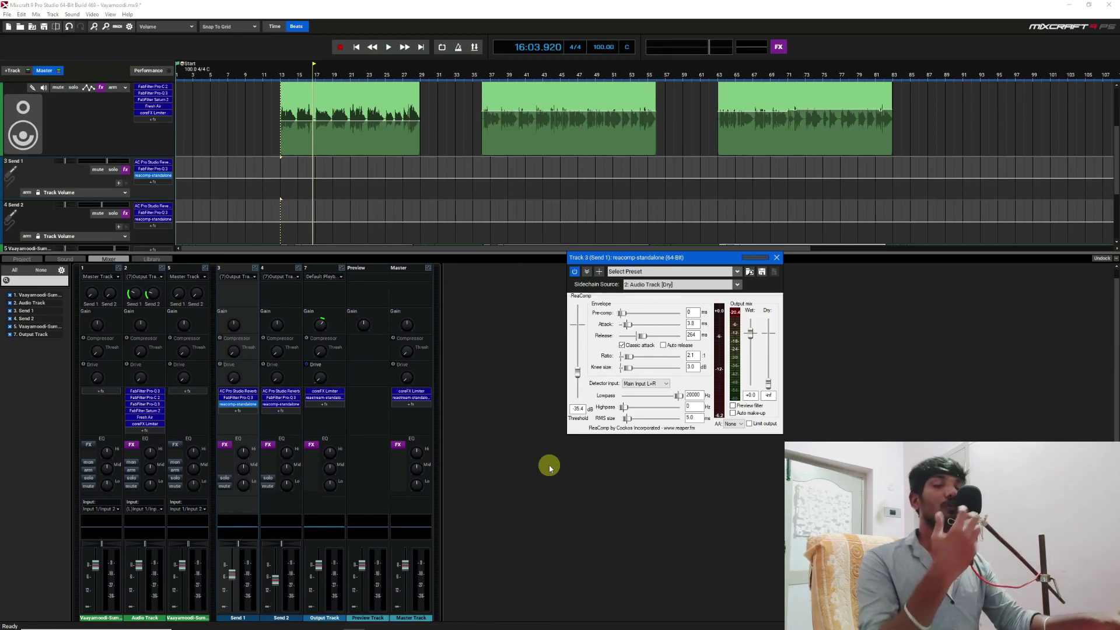
pyautogui.click(777, 257)
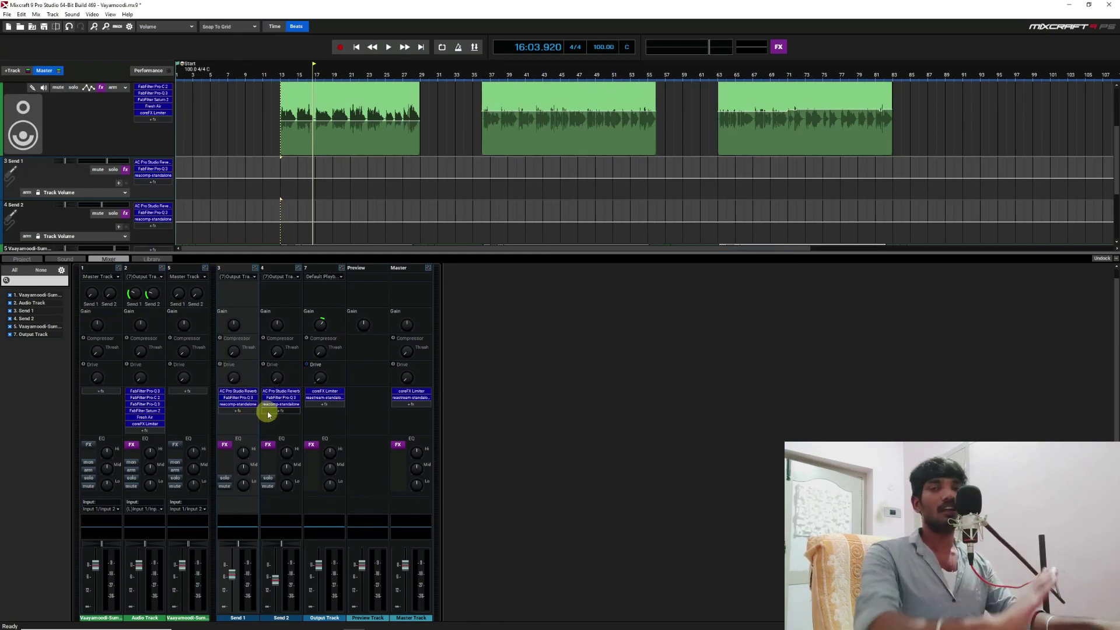
# Step: Examine the Pro Studio Reverb settings on Send 2, including the Large Hall preset and mix, and close the plug-in
pyautogui.doubleClick(283, 391)
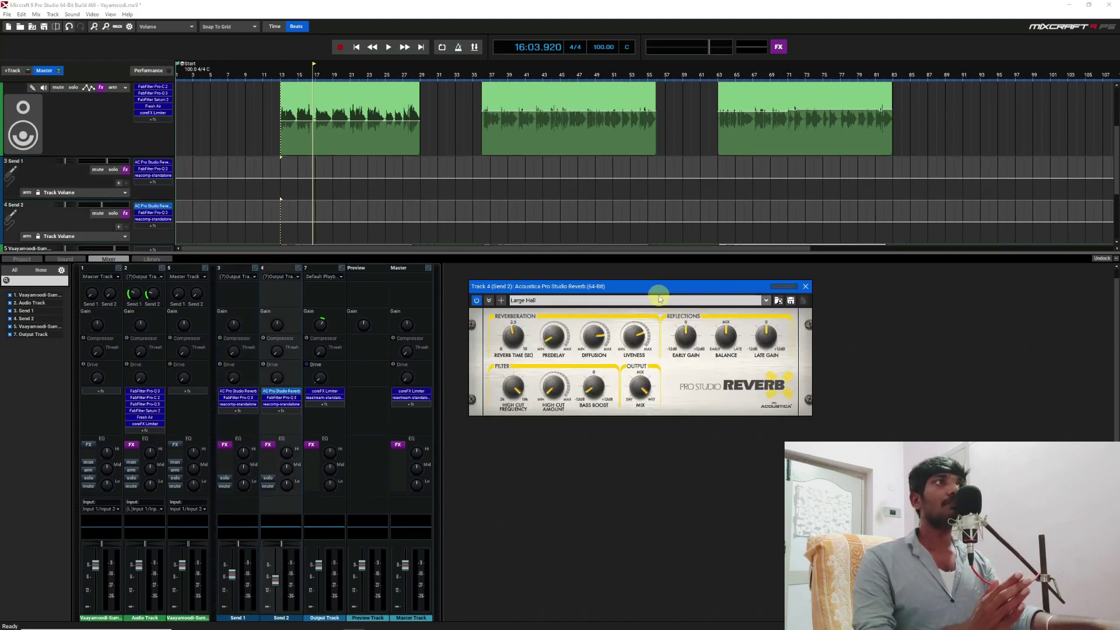
pyautogui.moveTo(642, 286); pyautogui.dragTo(616, 264)
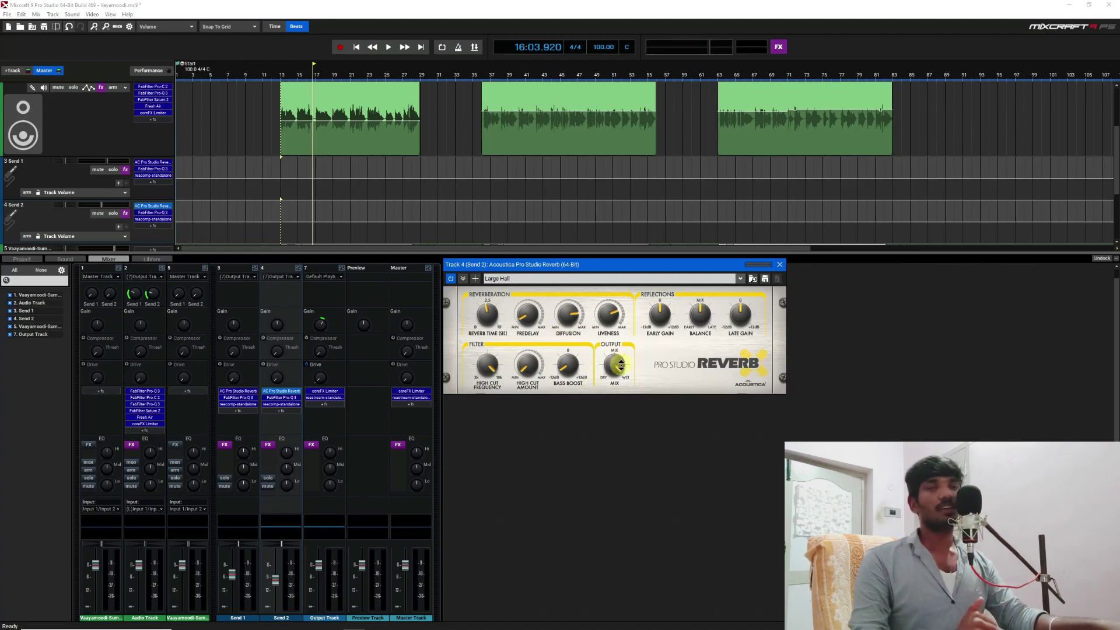
pyautogui.click(781, 265)
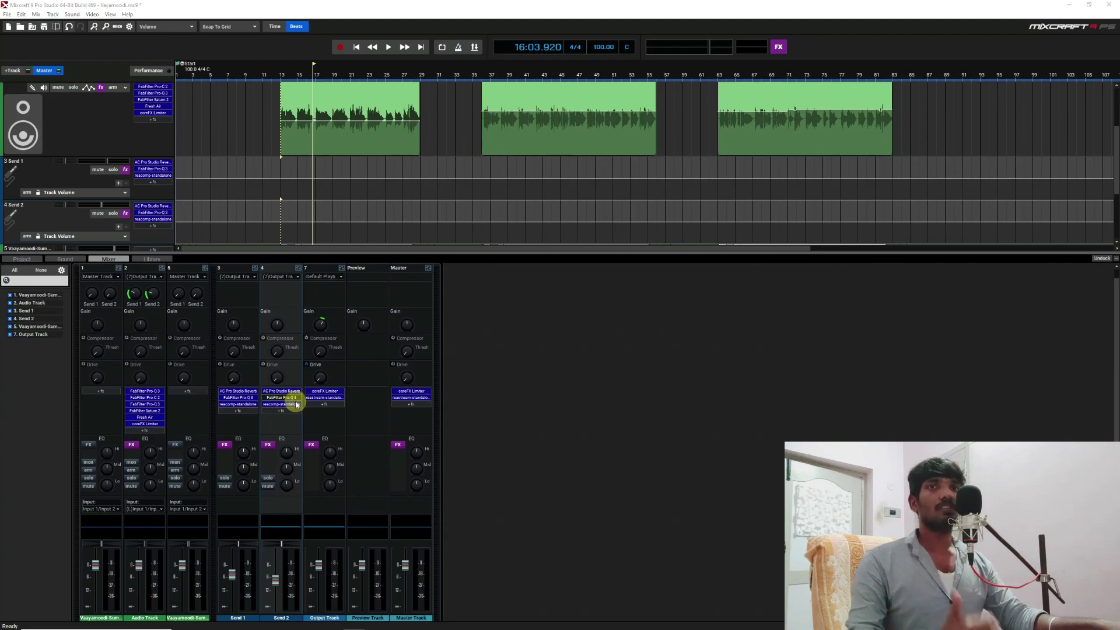
# Step: Examine the FabFilter Pro-Q 3 curve and the ReaComp compressor settings on Send 2, closing each plug-in
pyautogui.click(295, 399)
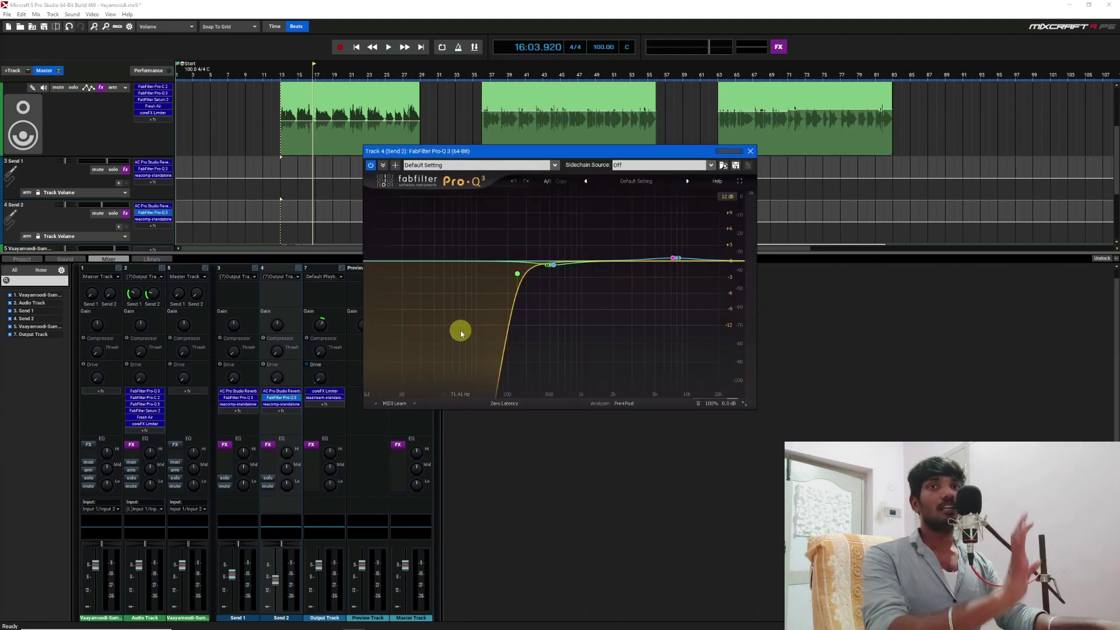
pyautogui.click(750, 152)
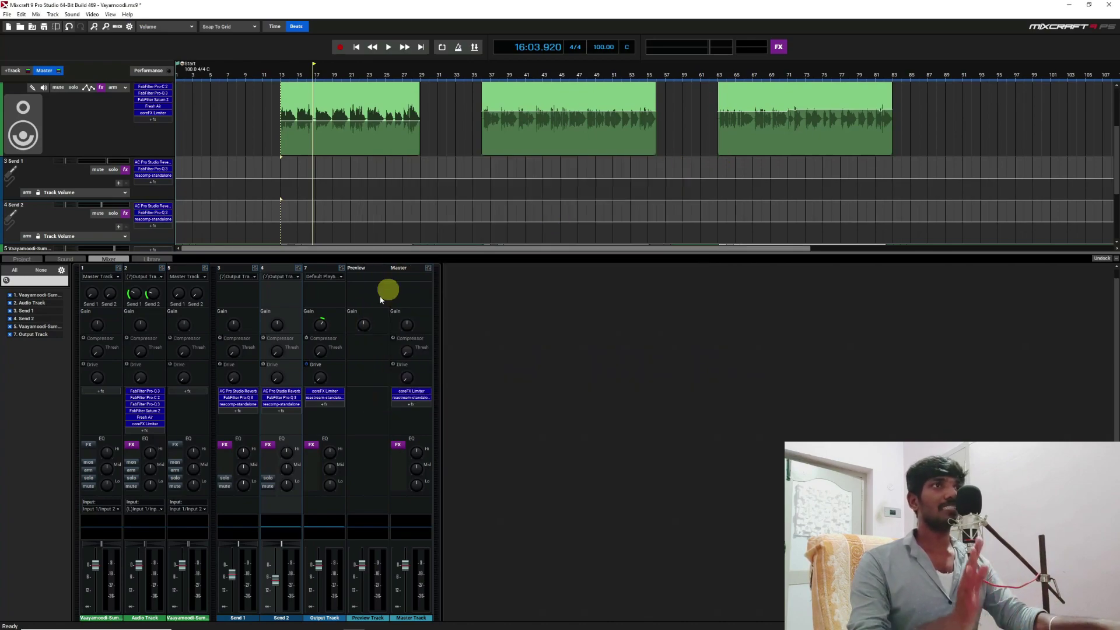
pyautogui.click(283, 405)
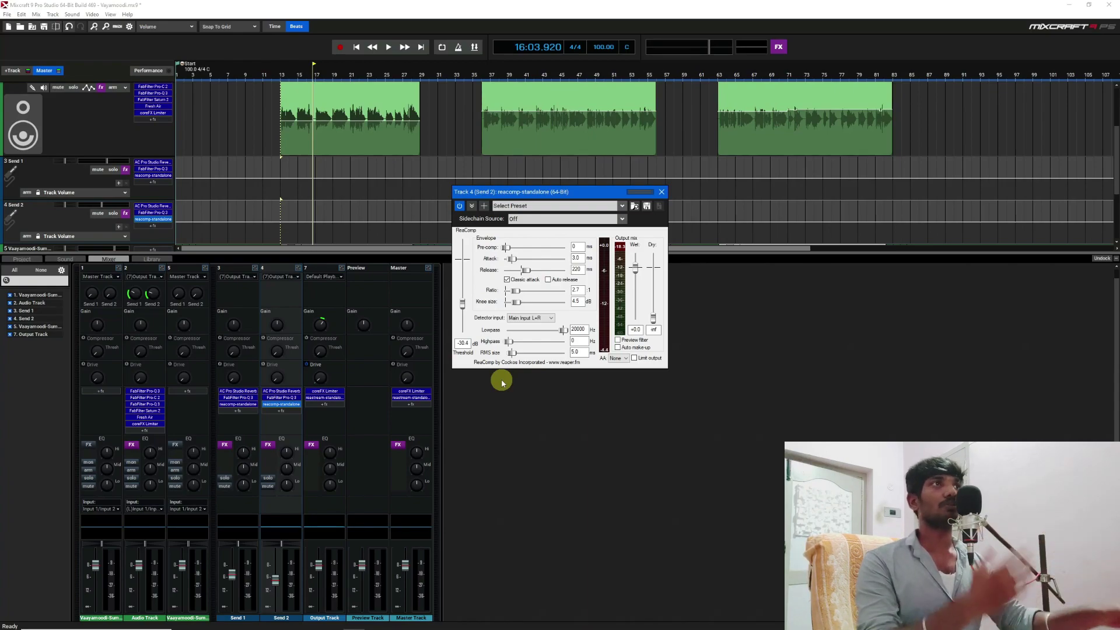
pyautogui.click(663, 193)
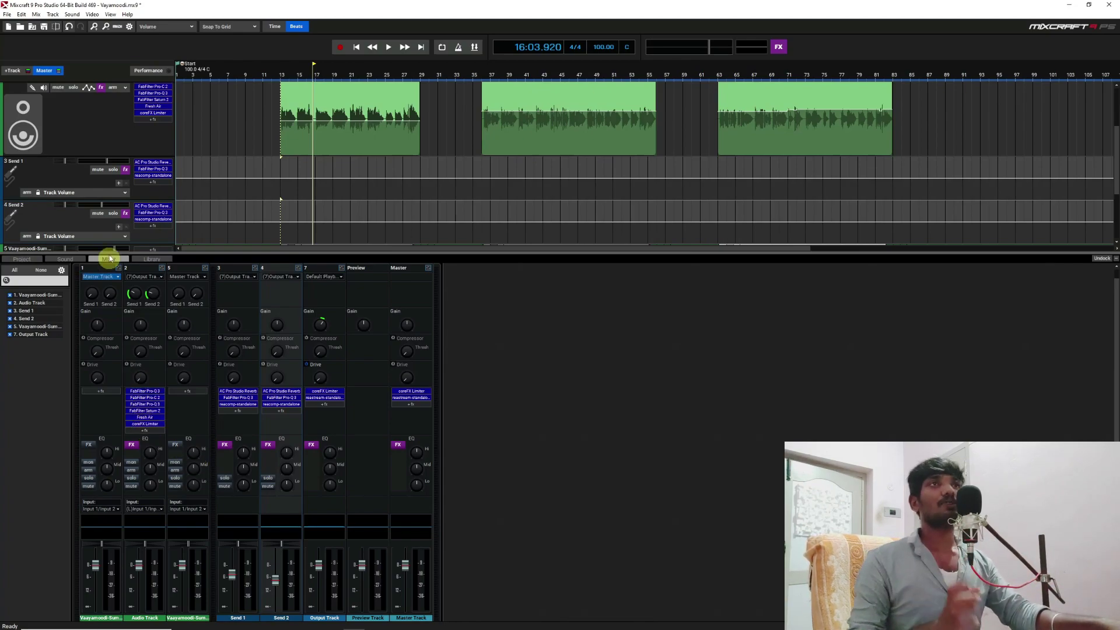
# Step: Find the option for adding an output bus track, dismiss it unused, and examine the existing Output Track channel in the mixer
pyautogui.click(14, 70)
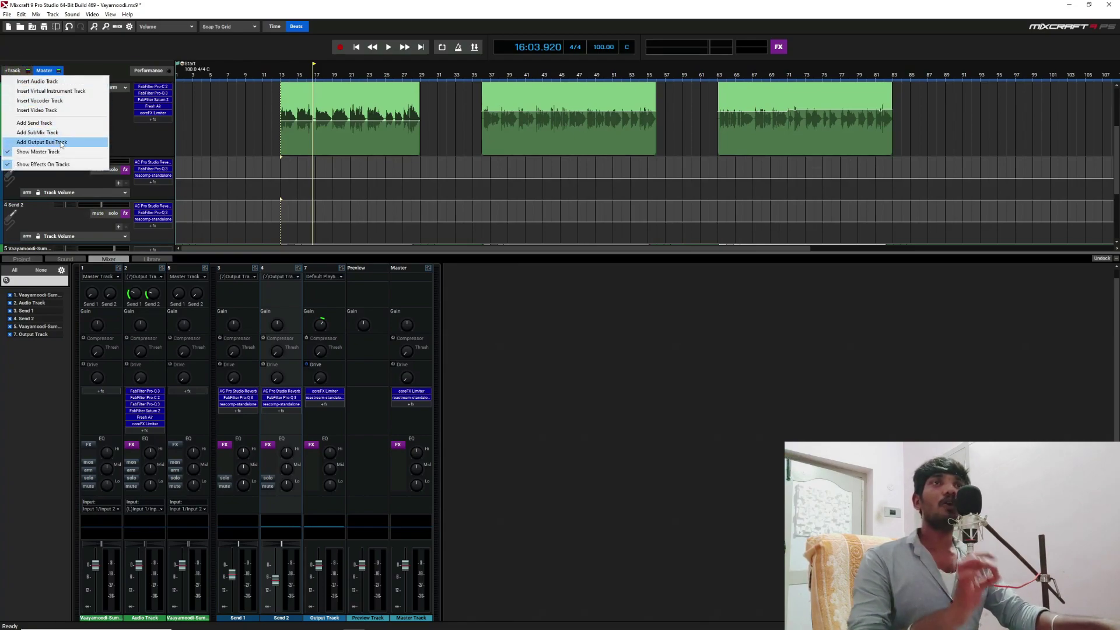
pyautogui.click(143, 151)
pyautogui.click(323, 510)
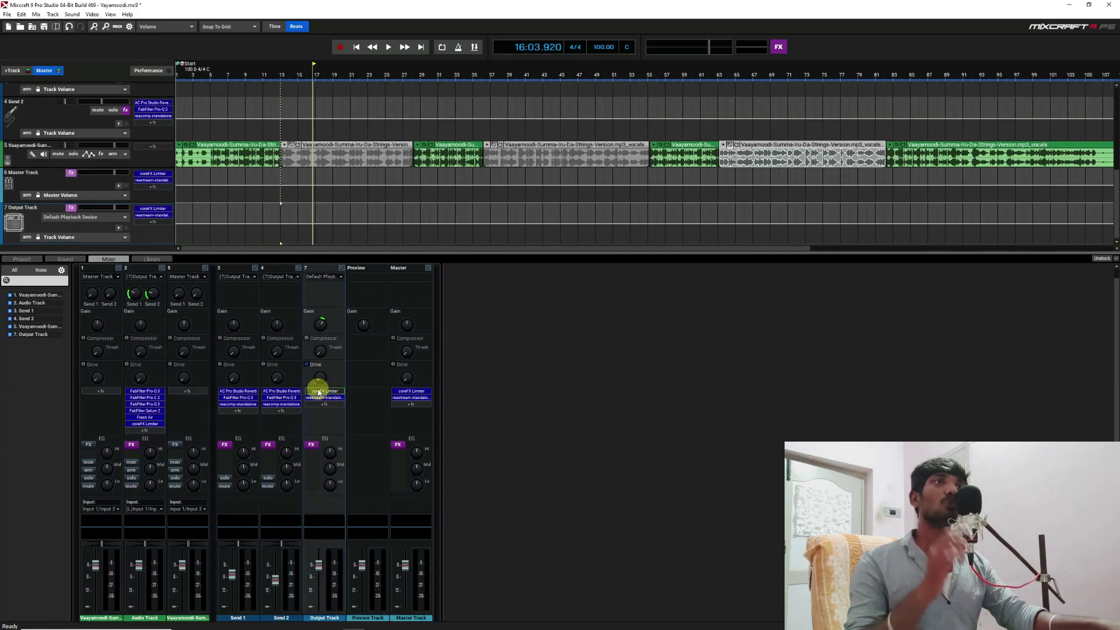
pyautogui.scroll(1, 337, 460)
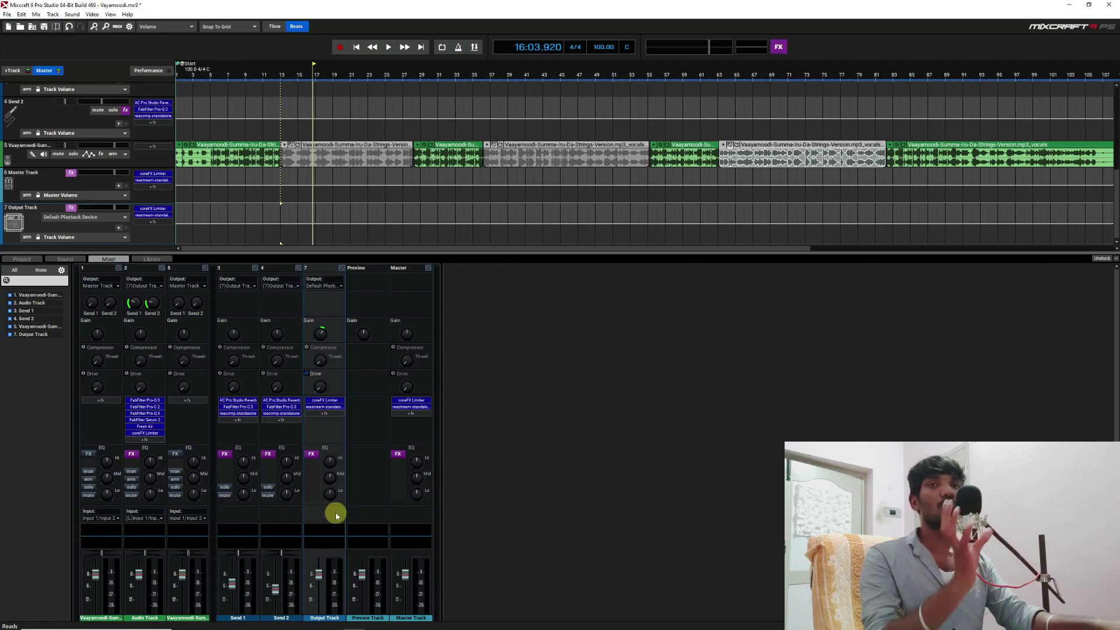
# Step: Check the output routing choices of the Audio Track, Send 1 and Send 2 channels without changing them
pyautogui.click(157, 285)
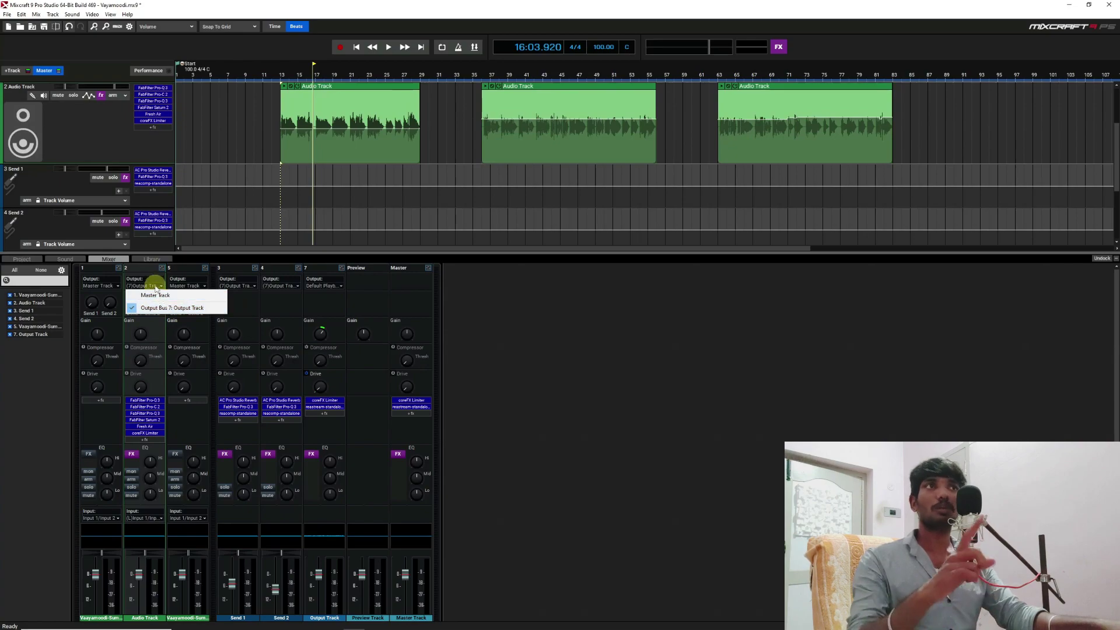
pyautogui.click(243, 300)
pyautogui.click(245, 289)
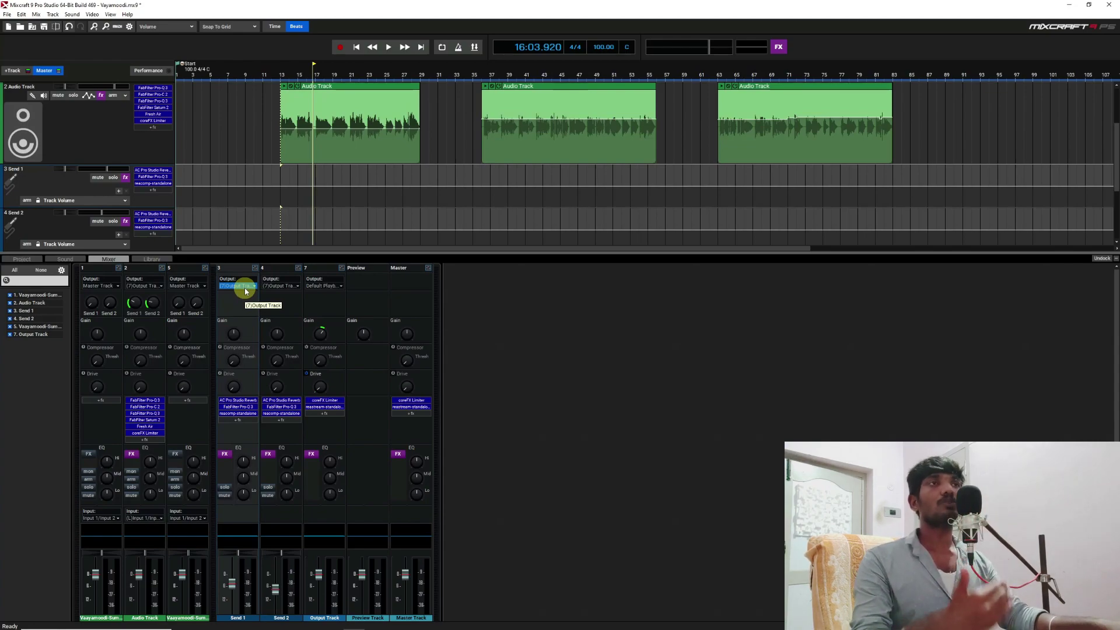
pyautogui.click(245, 290)
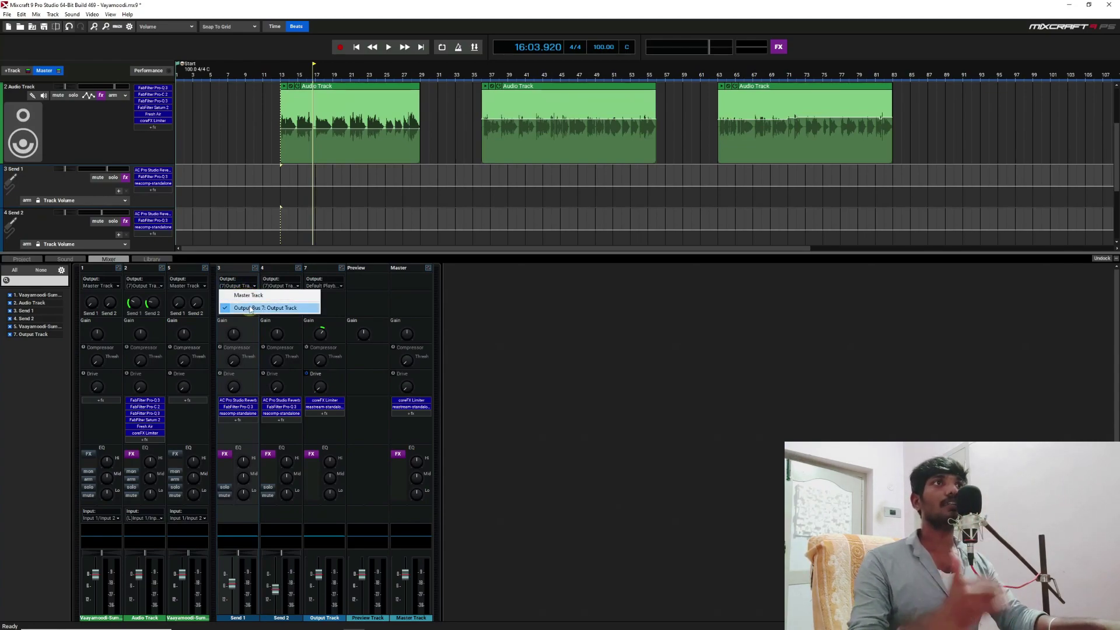
pyautogui.click(335, 313)
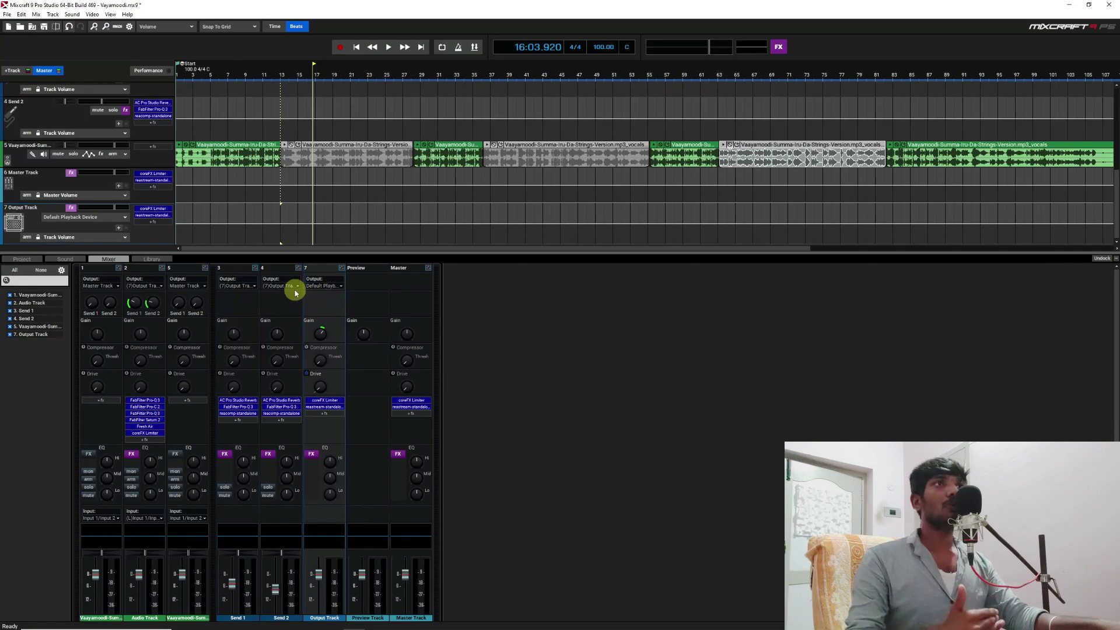
pyautogui.click(291, 287)
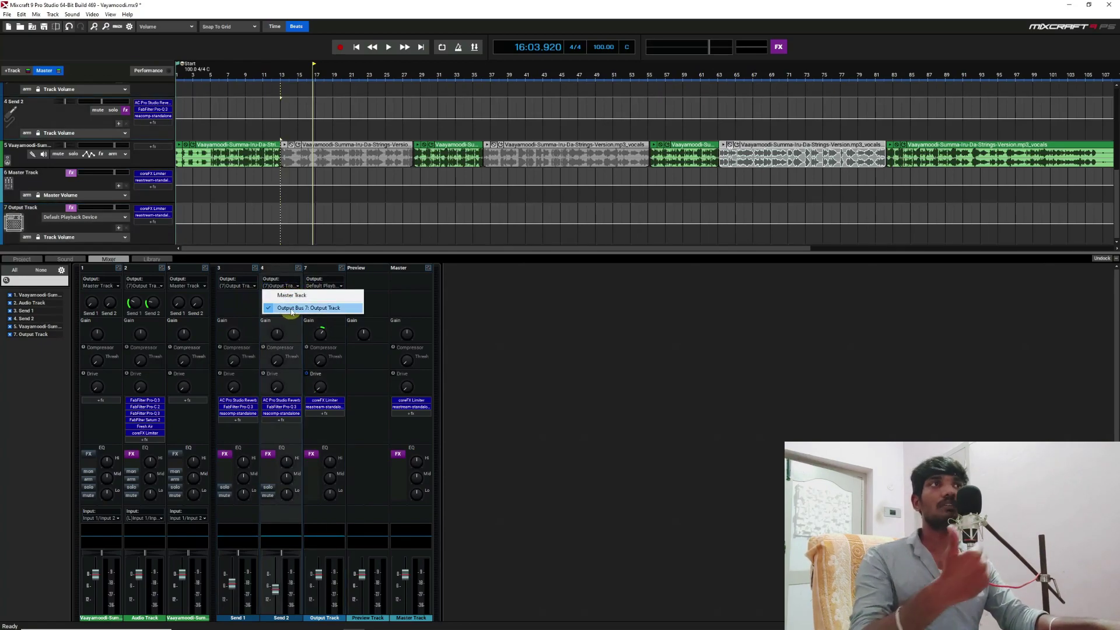
pyautogui.click(362, 450)
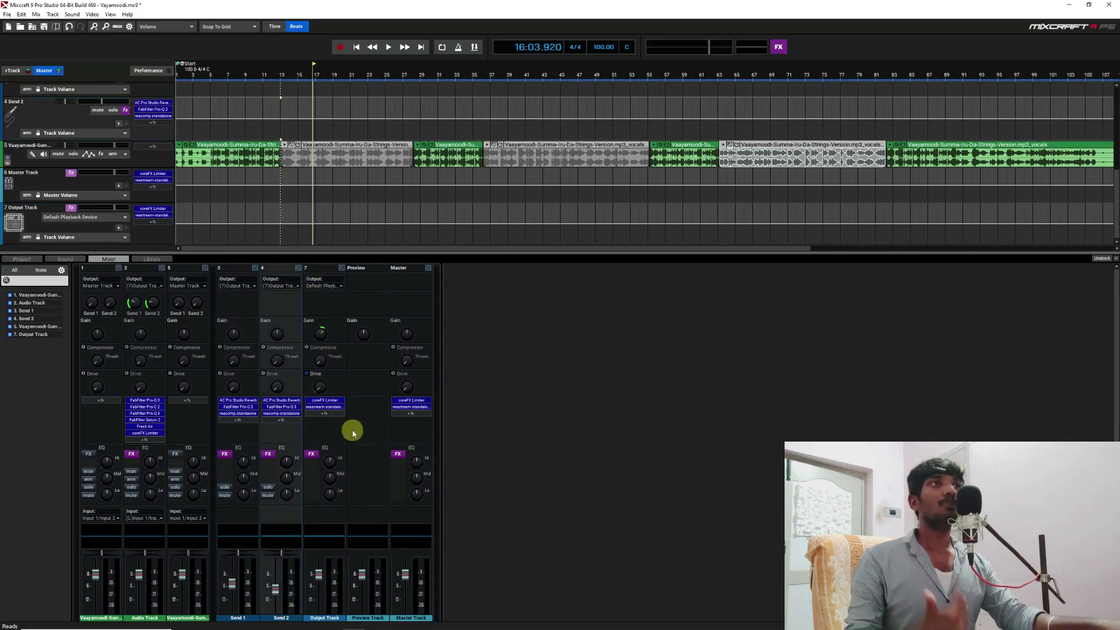
# Step: Place the playhead at measure 13, where the first Audio Track clip begins
pyautogui.scroll(6, 181, 187)
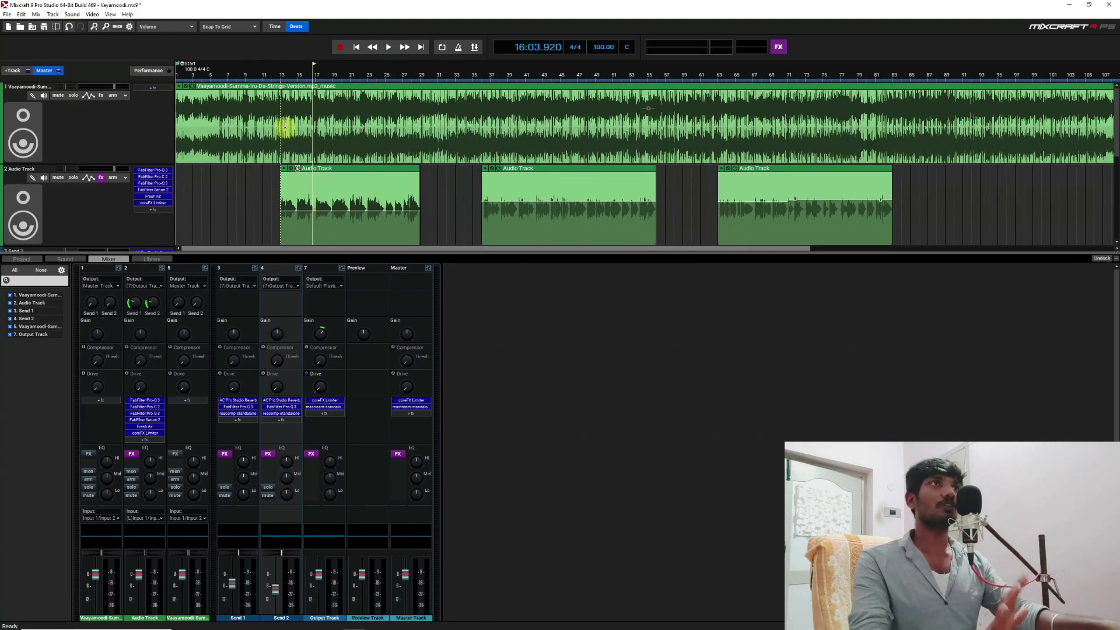
pyautogui.click(281, 74)
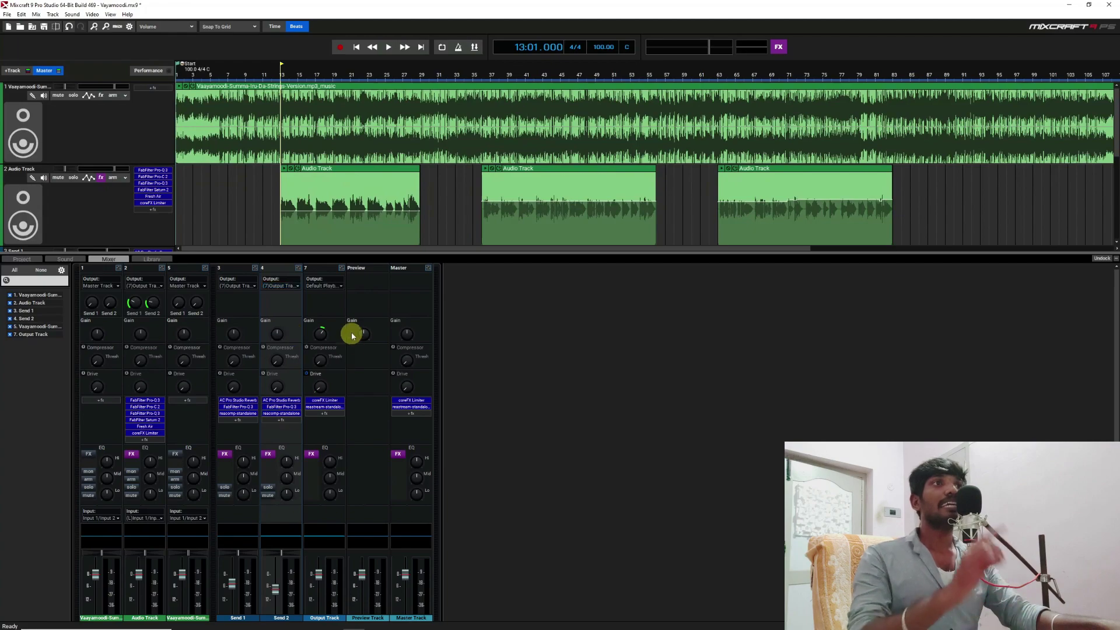
# Step: Examine the Output Track's gain and its coreFX Limiter settings, and close the plug-in
pyautogui.moveTo(325, 335)
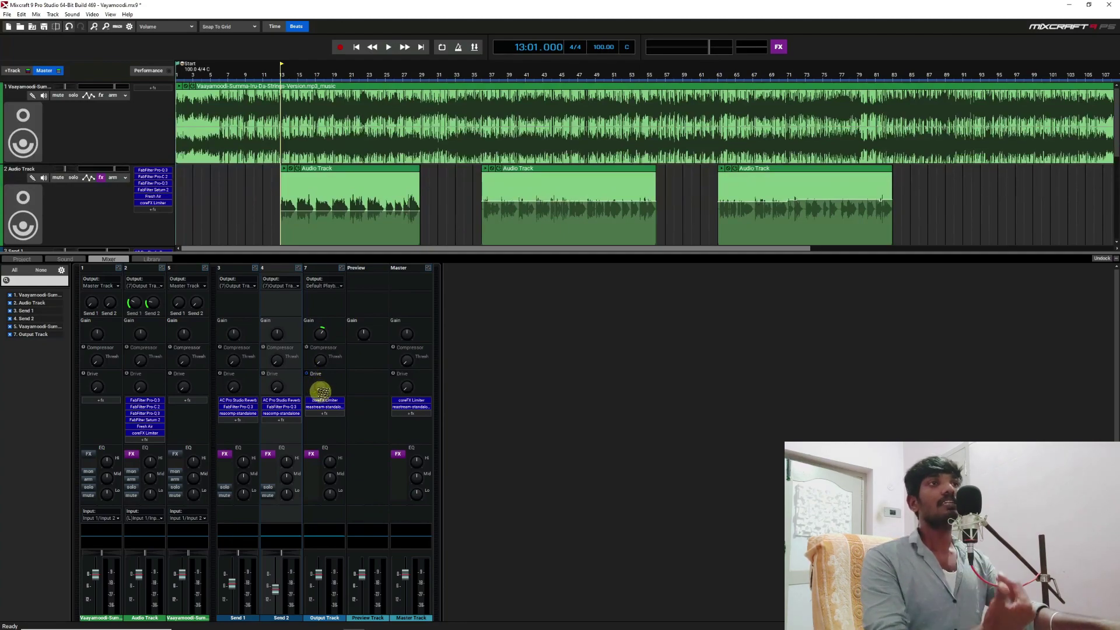
pyautogui.moveTo(321, 390)
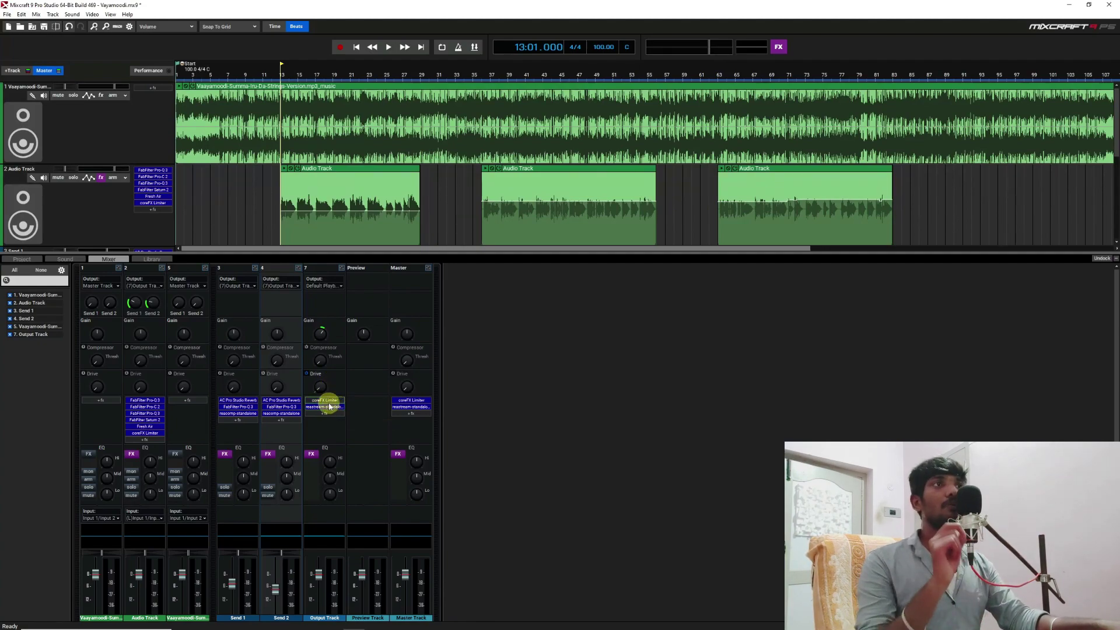
pyautogui.doubleClick(325, 401)
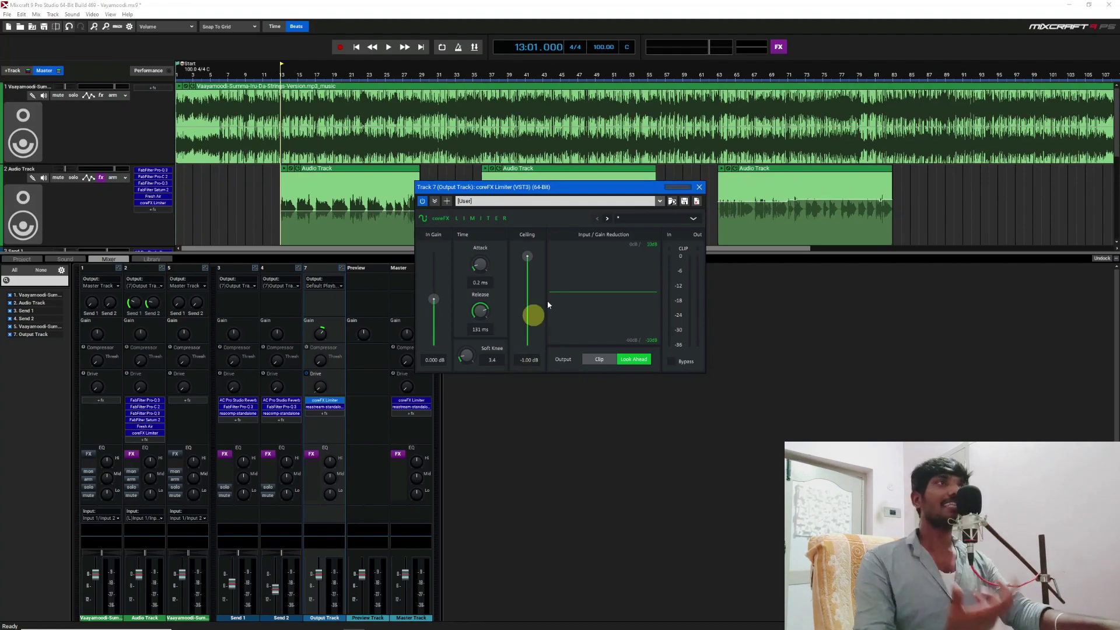
pyautogui.click(700, 187)
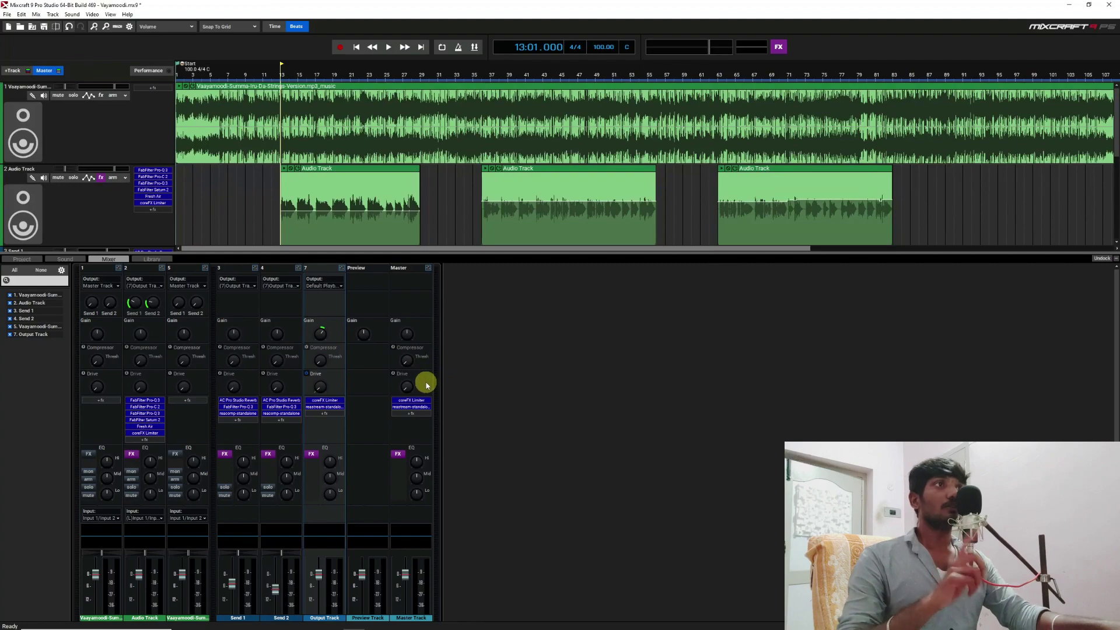
# Step: Examine the coreFX Limiter settings on the Master track, including attack, release and ceiling, and close the plug-in
pyautogui.click(427, 384)
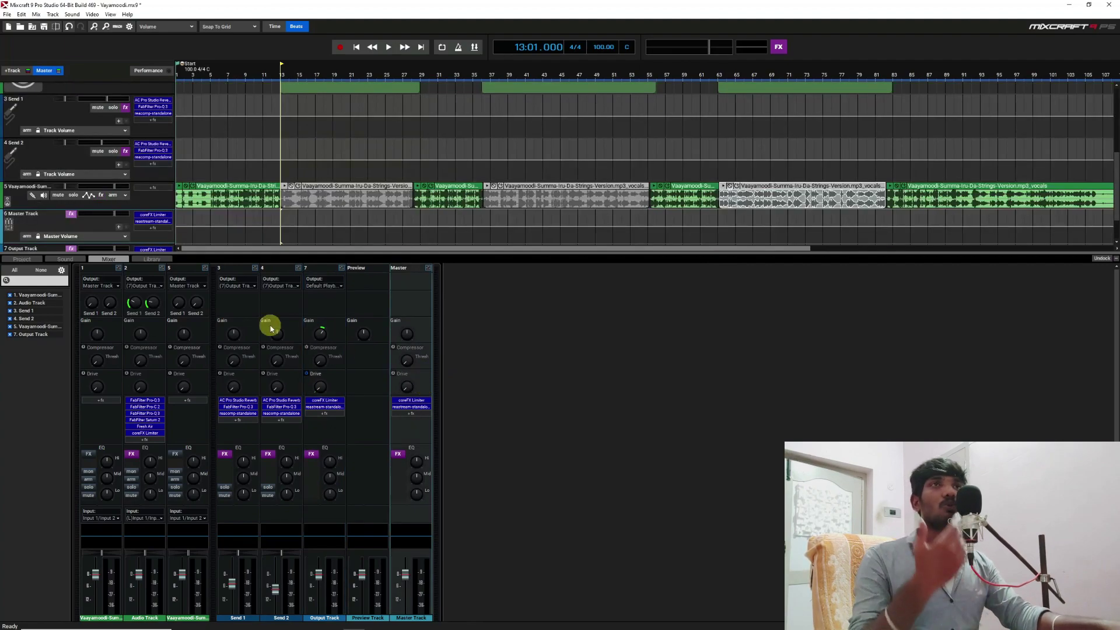
pyautogui.scroll(5, 97, 217)
pyautogui.scroll(1, 100, 218)
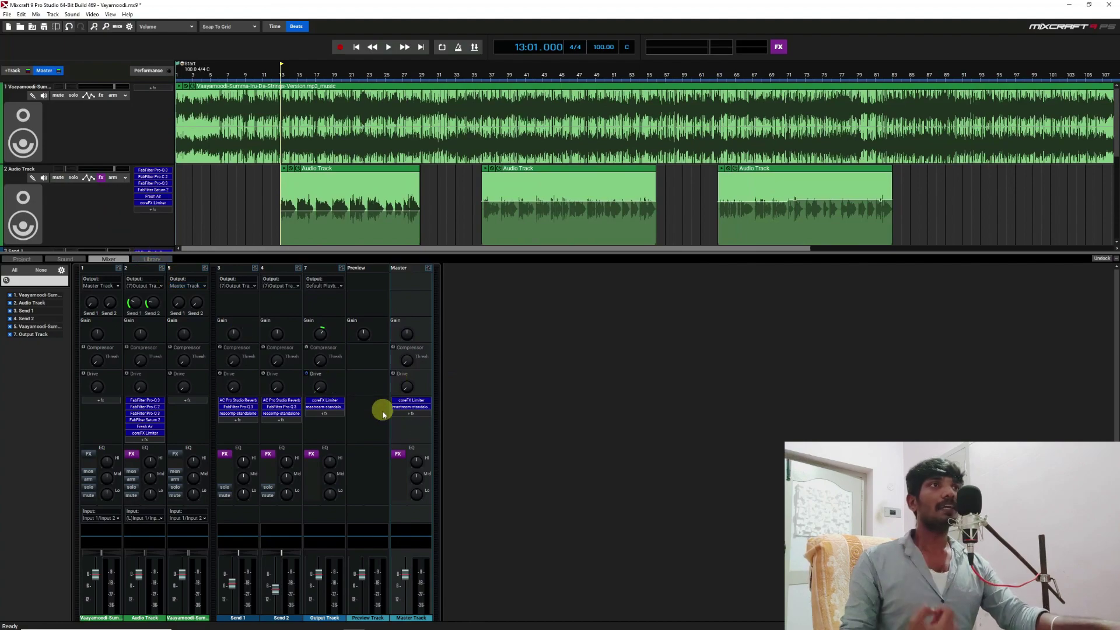
pyautogui.doubleClick(419, 402)
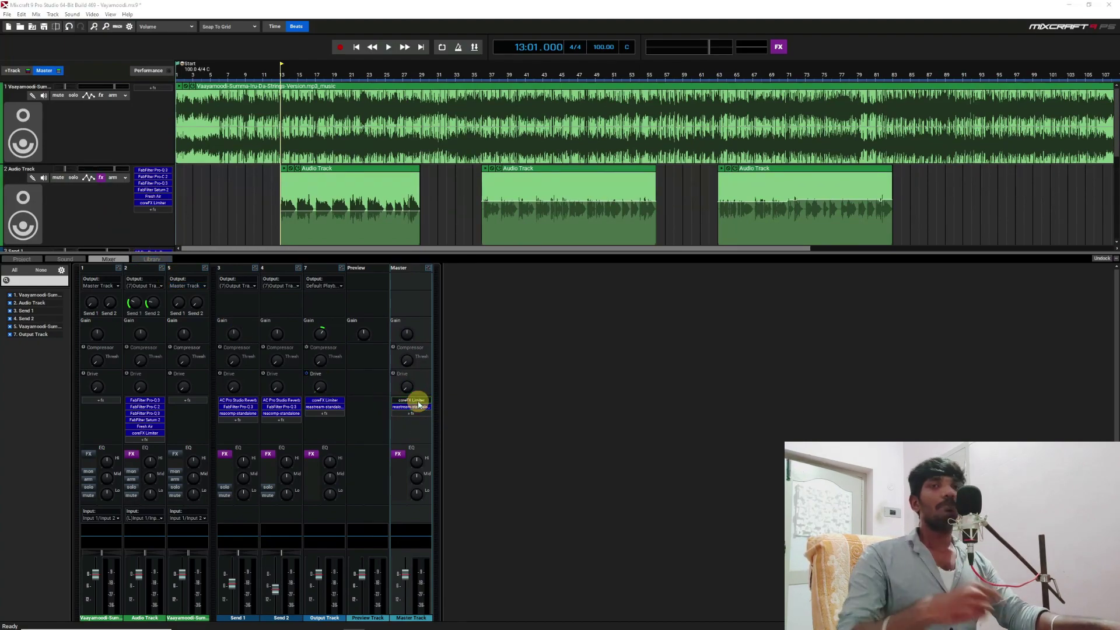
pyautogui.moveTo(713, 238); pyautogui.dragTo(541, 240)
pyautogui.moveTo(563, 424); pyautogui.dragTo(558, 419)
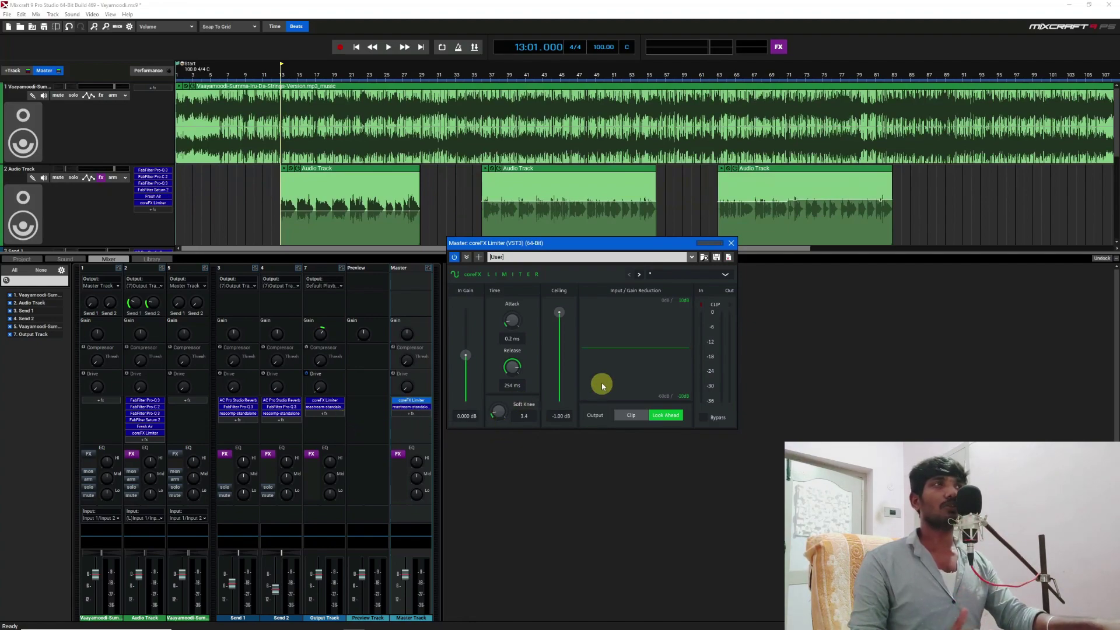
pyautogui.click(731, 243)
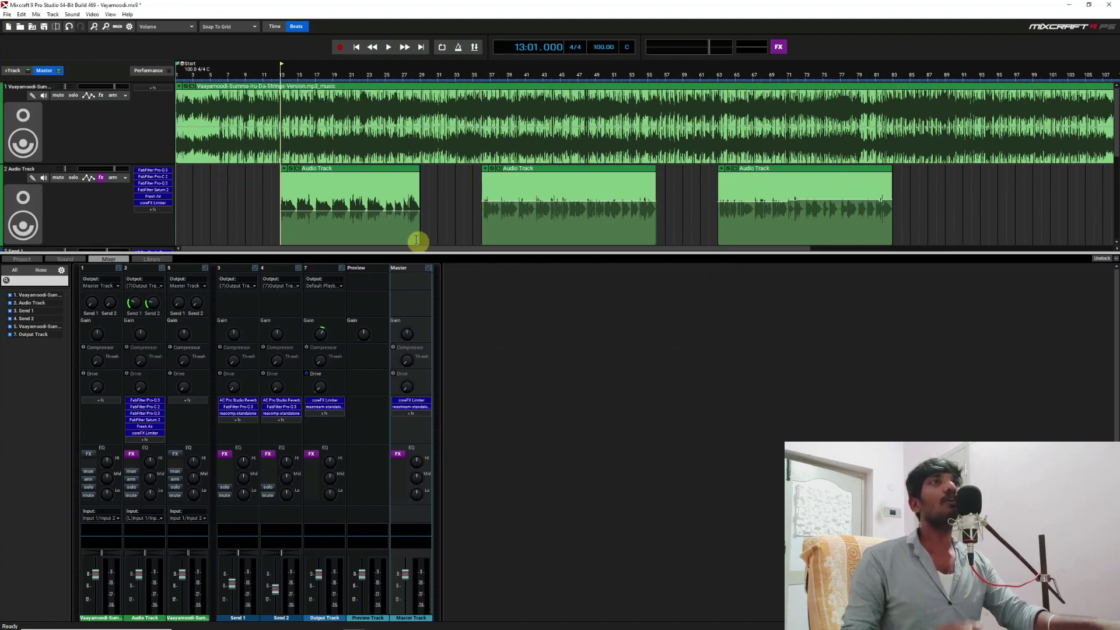